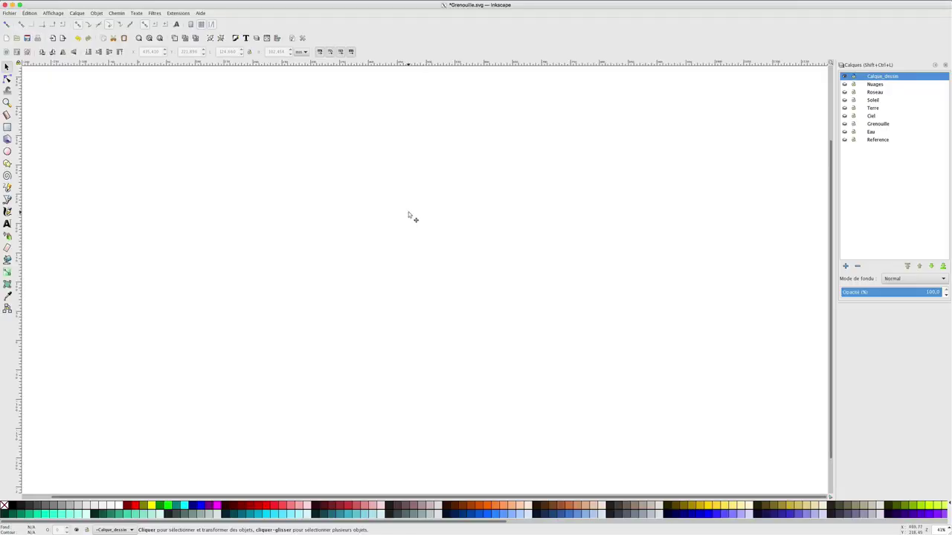
Step: Draw a green ellipse and an overlapping rectangle, then union them into one shape
key("e")
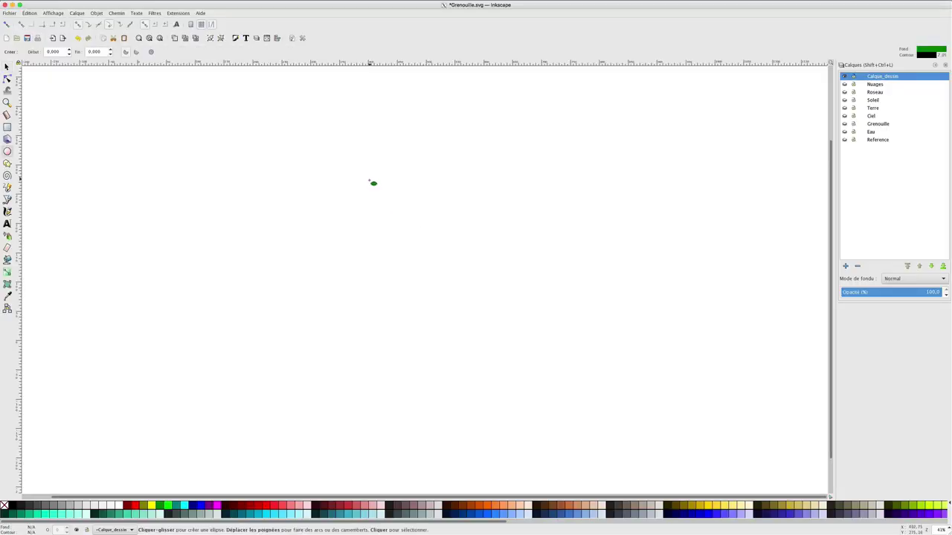
left_click(229, 11)
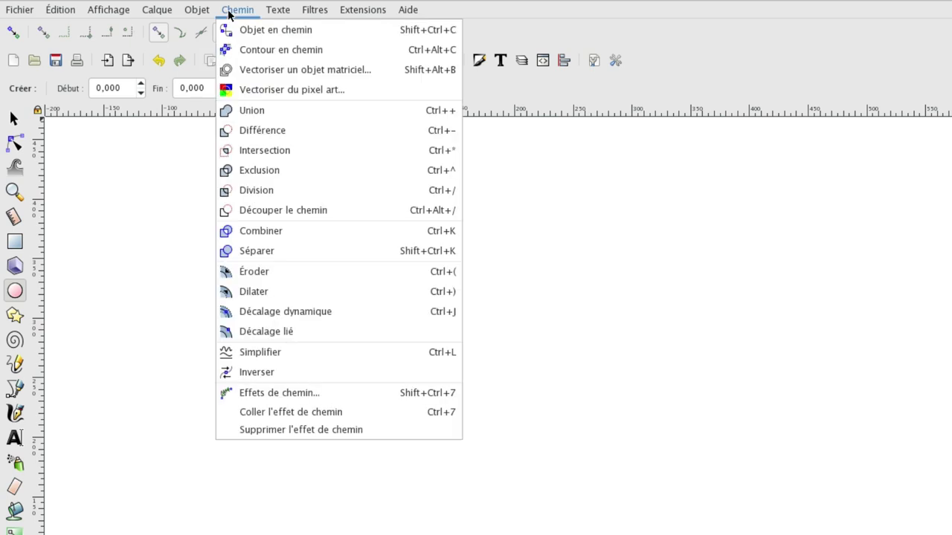
left_click(822, 425)
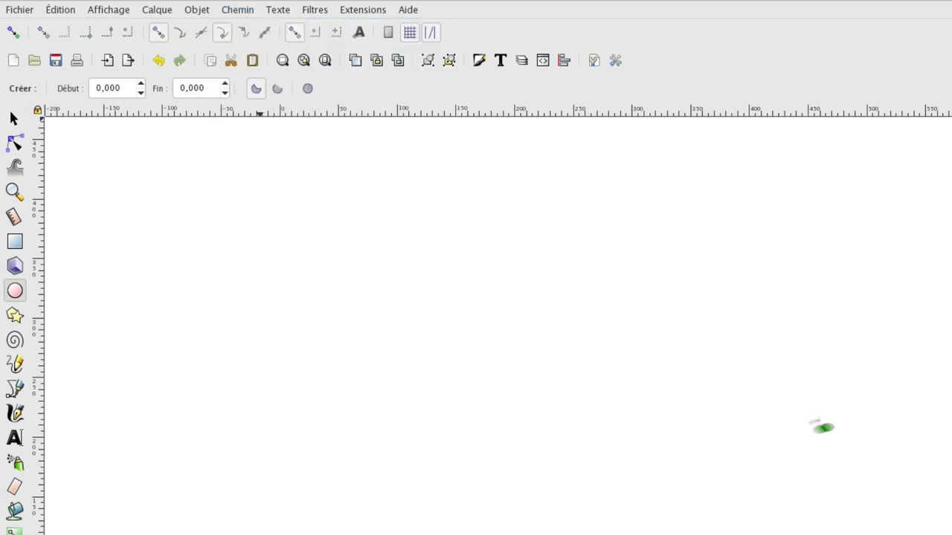
left_click_drag(438, 188, 502, 239)
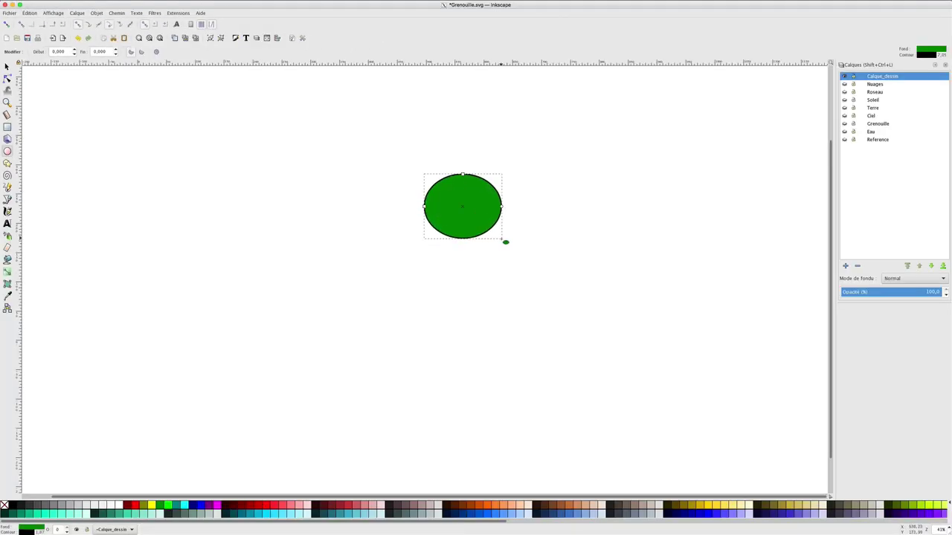
key("r")
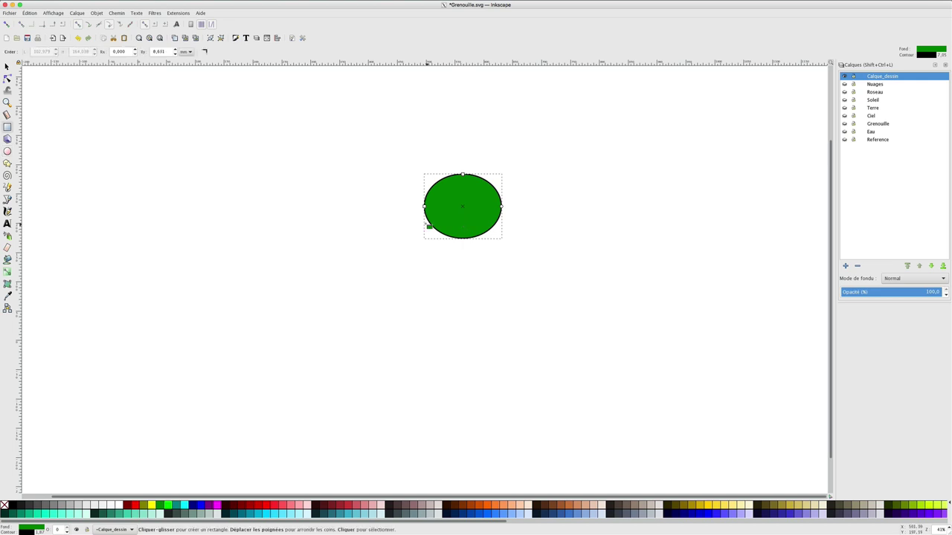
left_click_drag(408, 209, 517, 296)
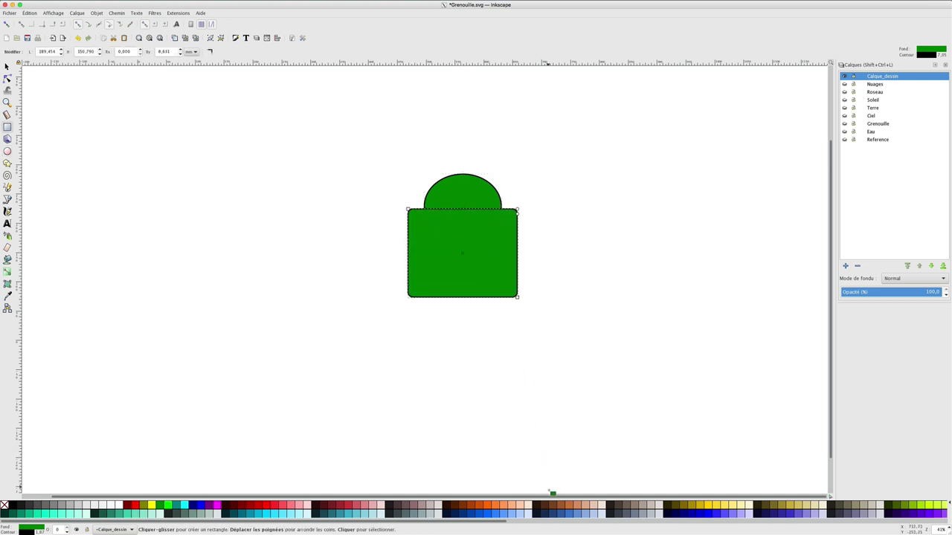
left_click(554, 512)
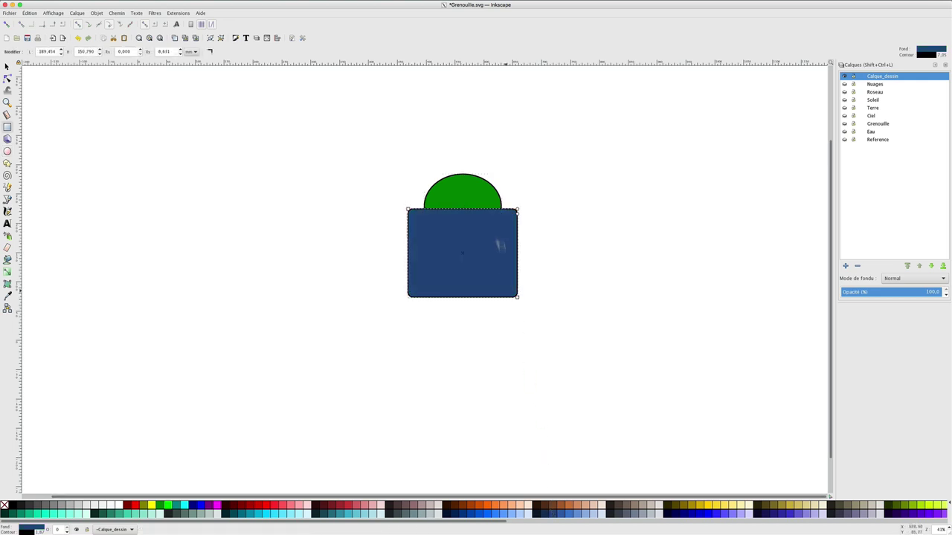
key("s")
left_click(464, 187, "shift")
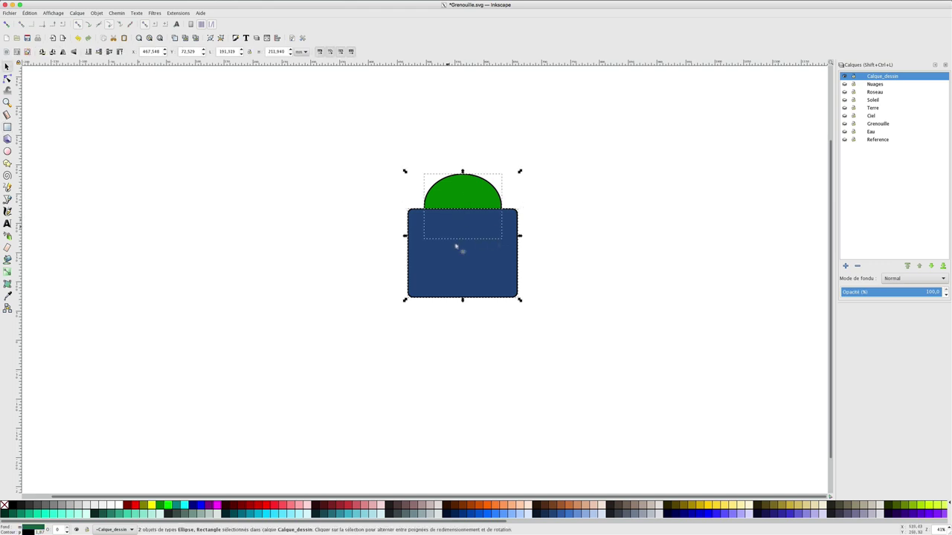
left_click(117, 13)
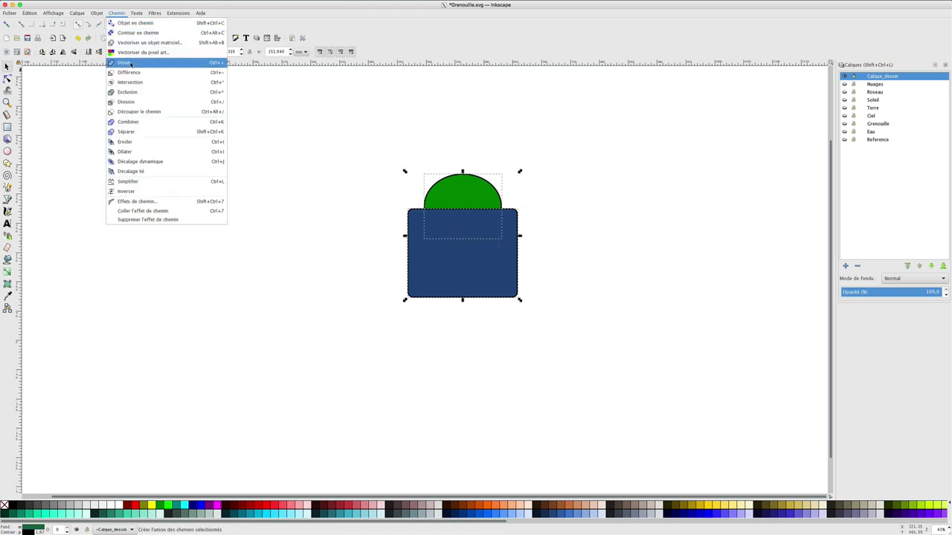
left_click(130, 62)
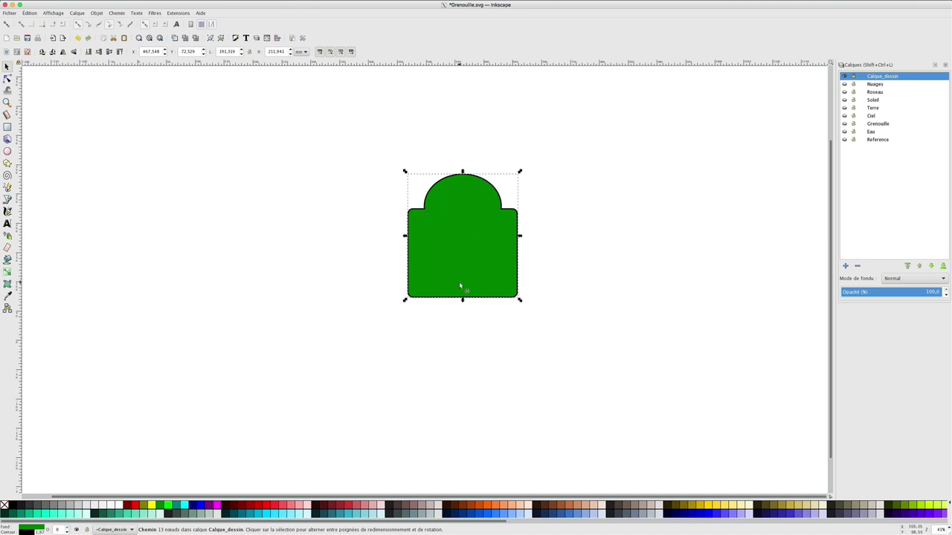
Step: Draw a lower ellipse below the green shape and union it into the body
key("e")
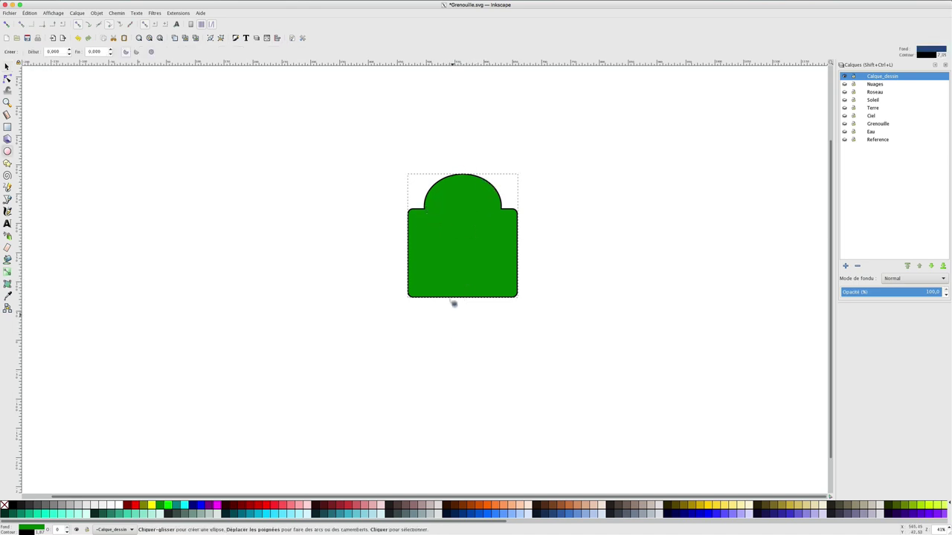
left_click_drag(439, 274, 497, 339)
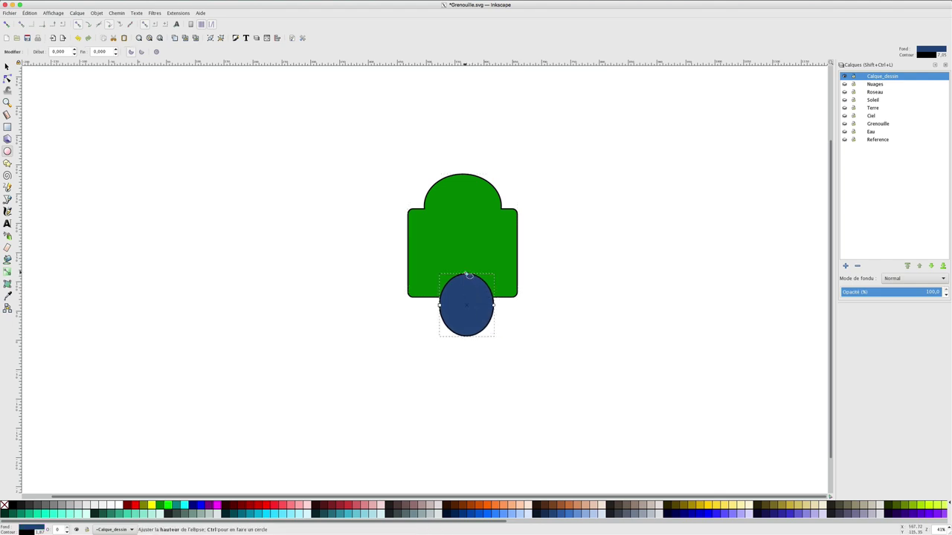
key("s")
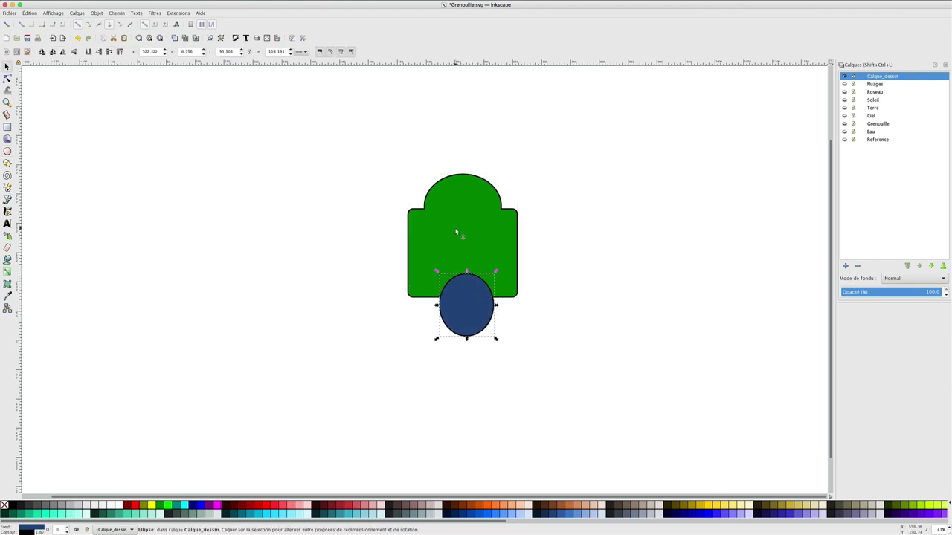
left_click(456, 232, "shift")
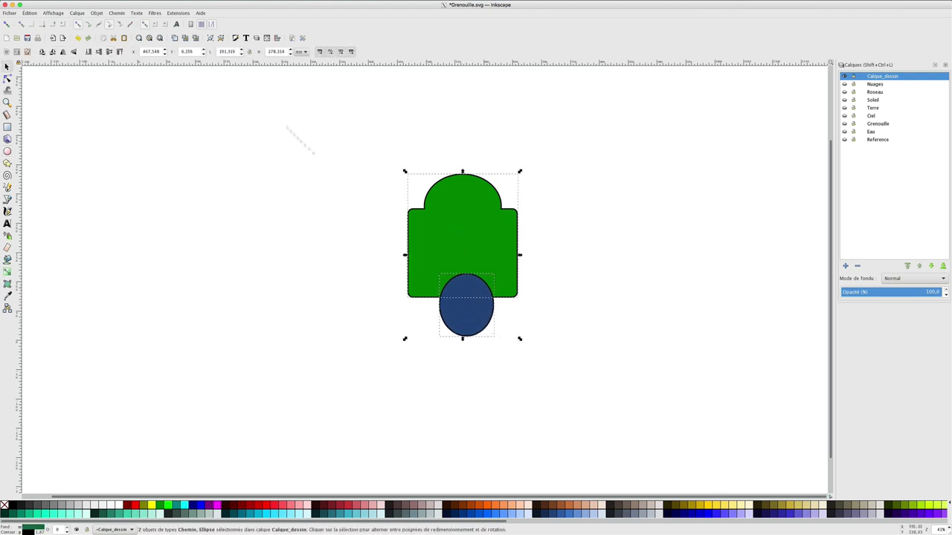
left_click(116, 13)
left_click(134, 62)
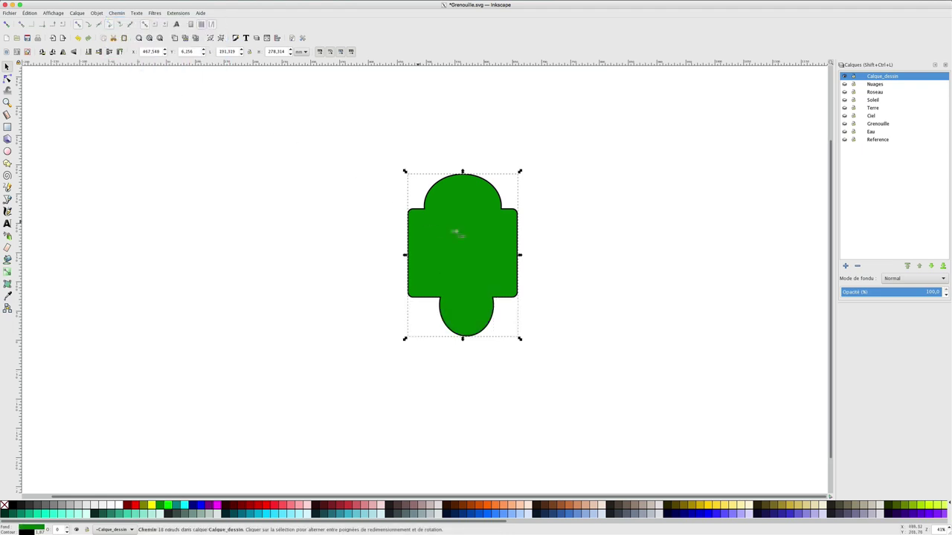
Step: Draw five overlapping ellipses in a cluster right of the green body
key("e")
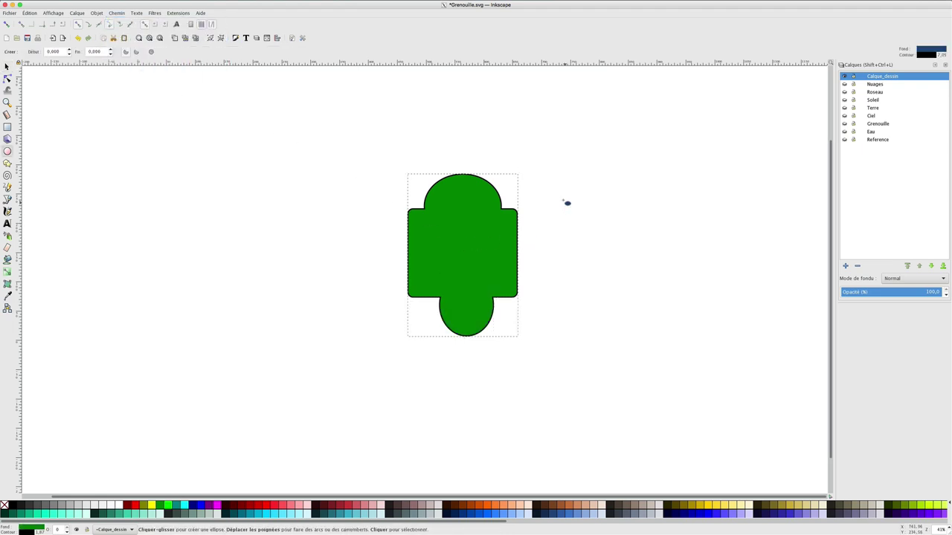
left_click_drag(554, 190, 657, 279)
left_click_drag(569, 226, 617, 281)
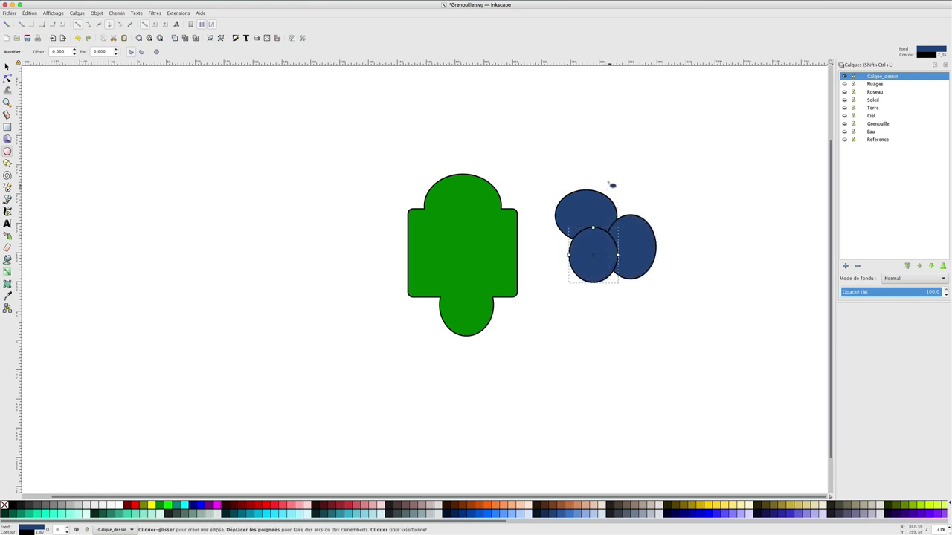
left_click_drag(594, 172, 679, 233)
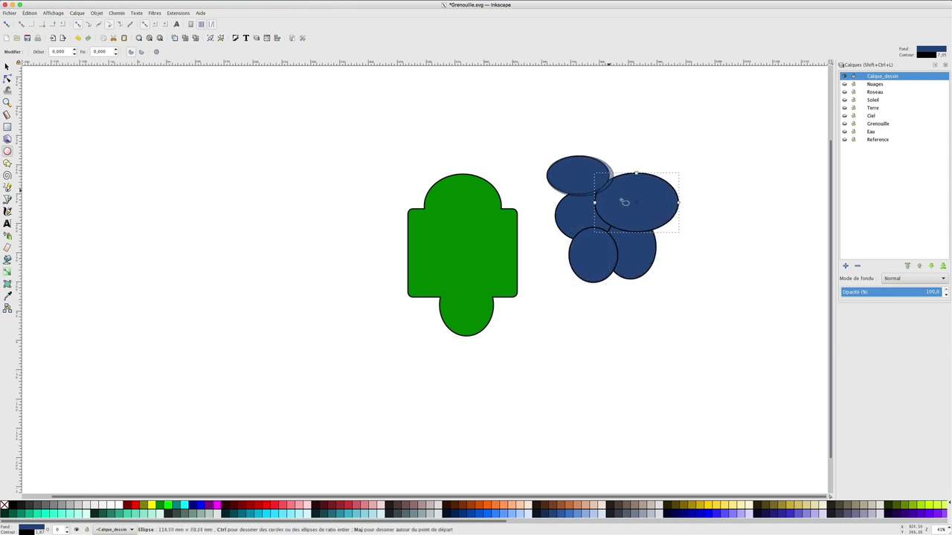
left_click_drag(548, 156, 623, 202)
left_click_drag(521, 187, 589, 258)
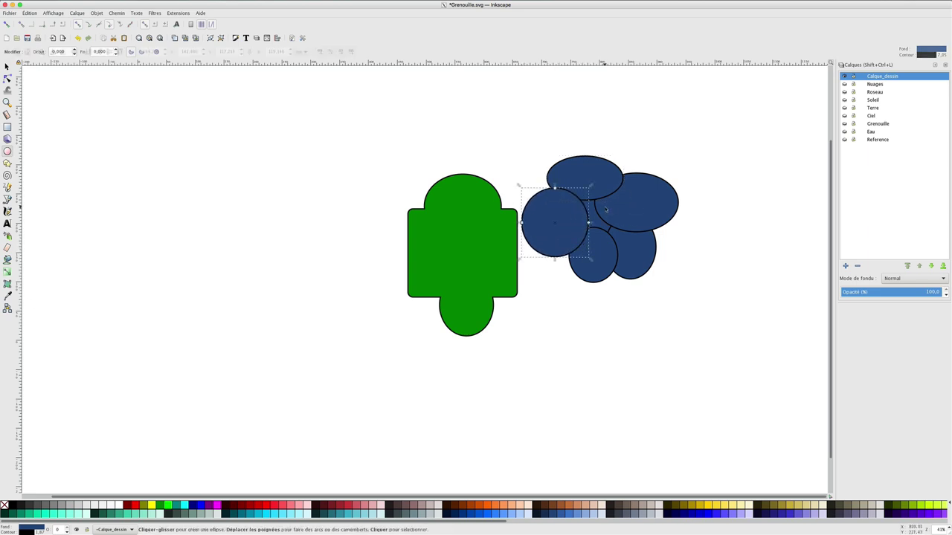
Step: Select all five ellipses and union them into one cloud shape
key("s")
left_click(585, 172, "shift")
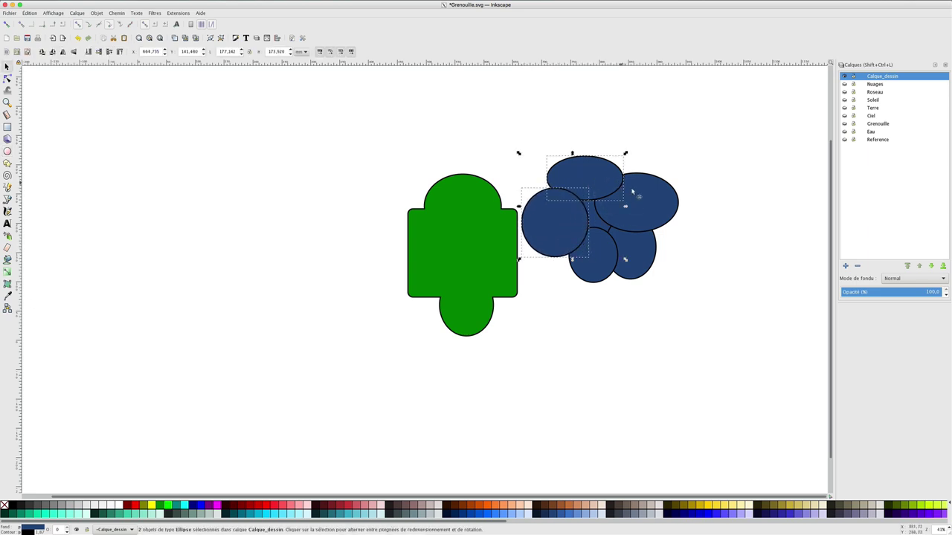
left_click(653, 200, "shift")
left_click(641, 256, "shift")
left_click(603, 265, "shift")
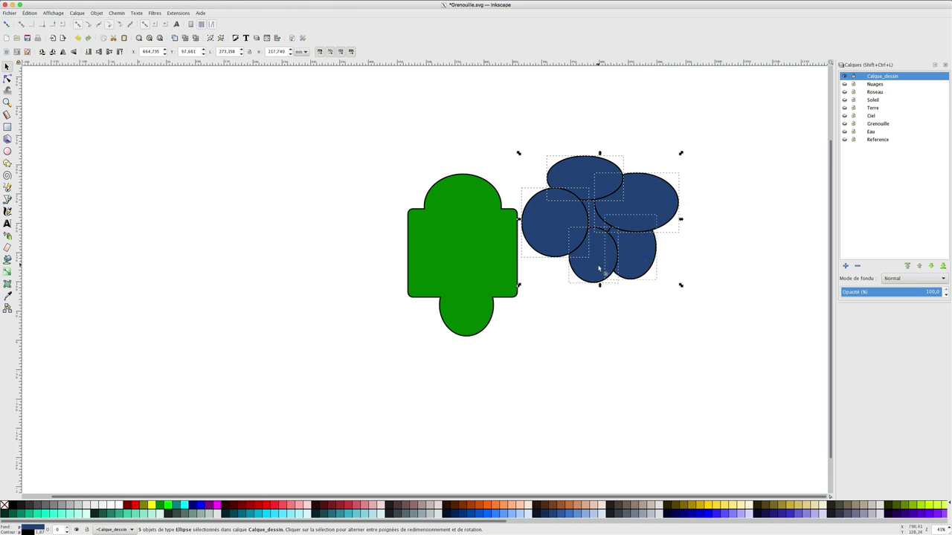
left_click(589, 221, "shift")
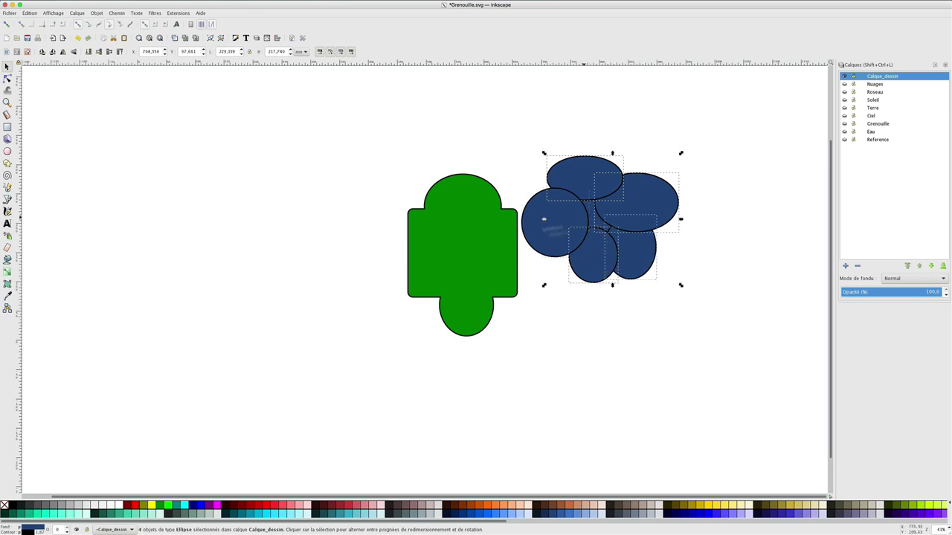
left_click(541, 228, "shift")
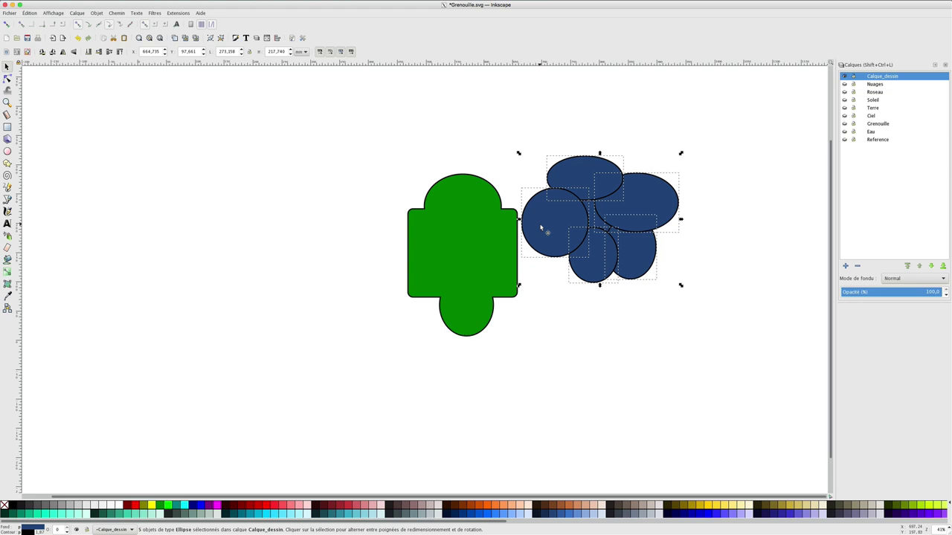
left_click(123, 15)
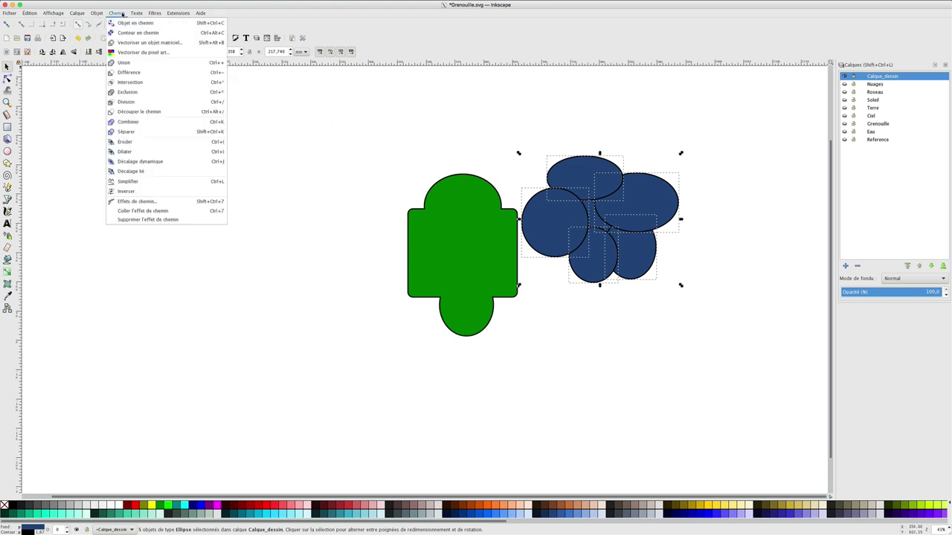
left_click(130, 62)
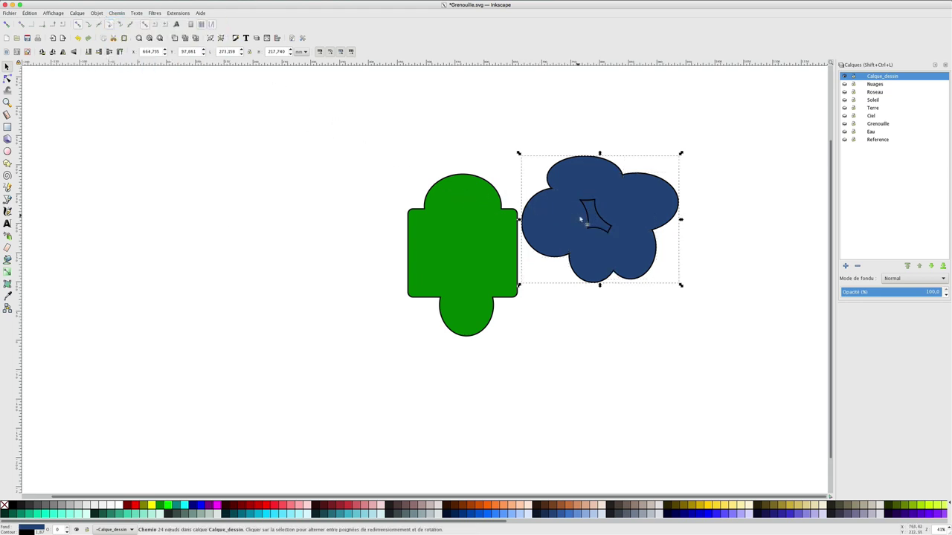
Step: Union the small inner piece into the cloud and set its fill to white
left_click(593, 221, "shift")
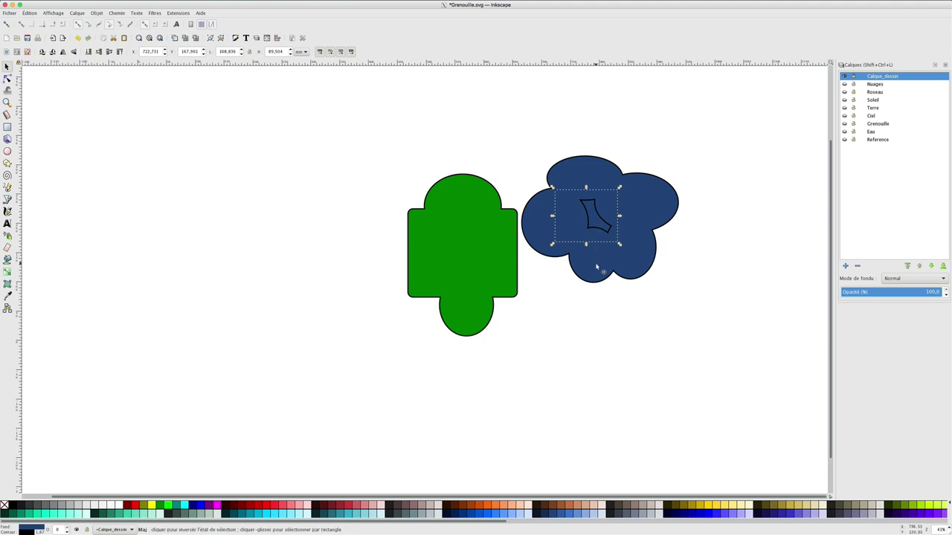
left_click(117, 12)
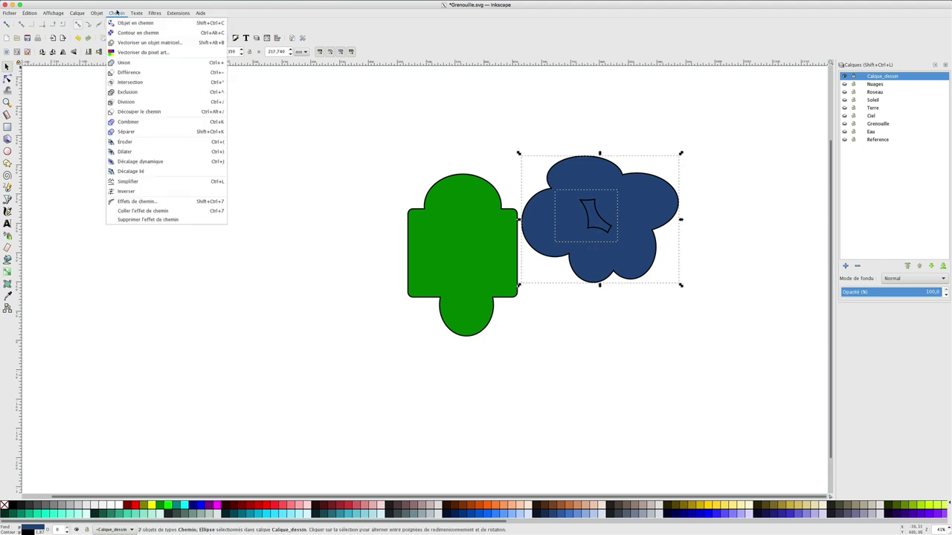
left_click(134, 62)
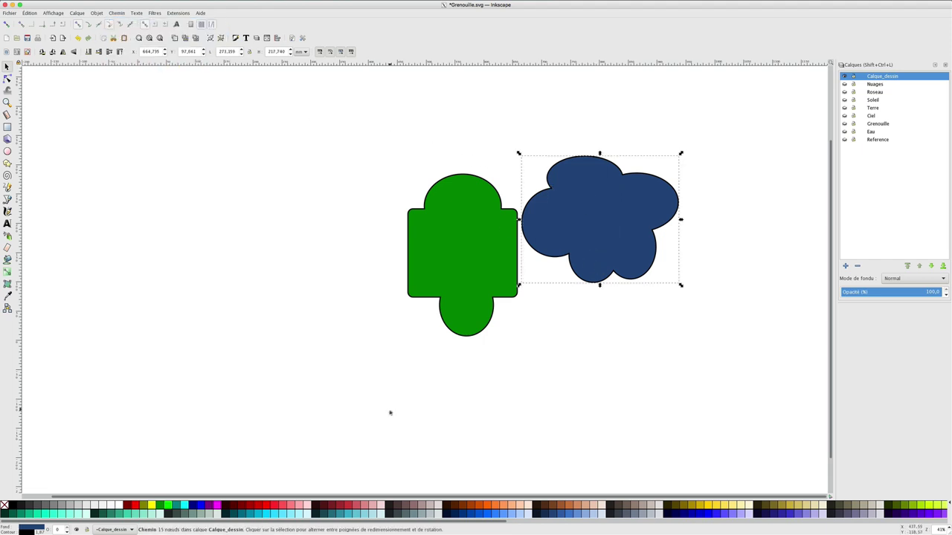
left_click(120, 506)
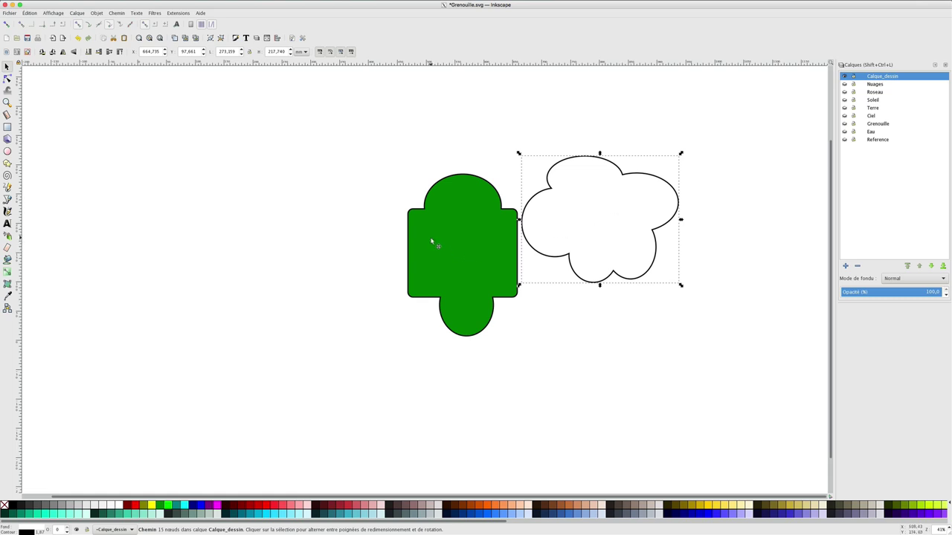
Step: Move the green body left and try subtracting the ellipse, then undo it
left_click(461, 237)
mouse_move(479, 245)
left_mouse_down()
mouse_move(340, 235)
mouse_move(446, 282)
left_mouse_up()
key("e")
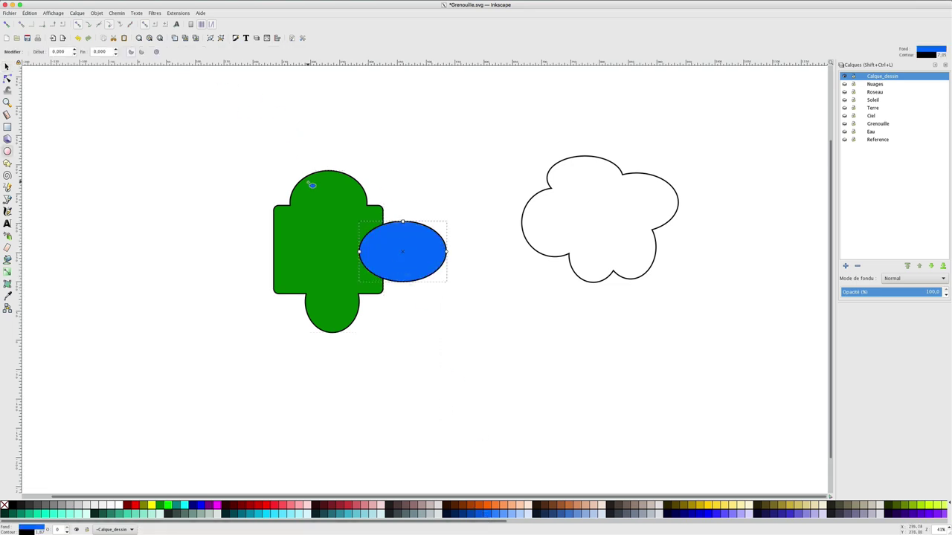
key("s")
left_click(327, 250, "shift")
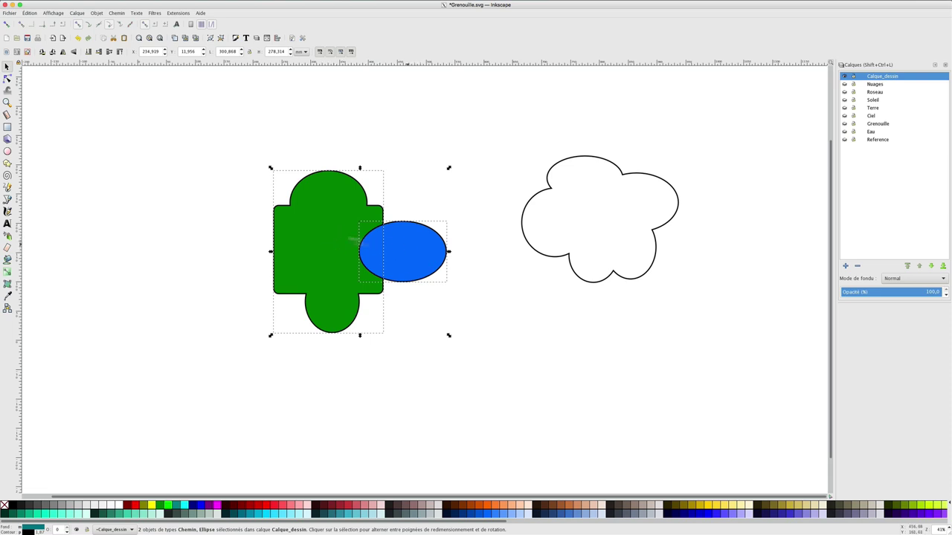
left_click(117, 13)
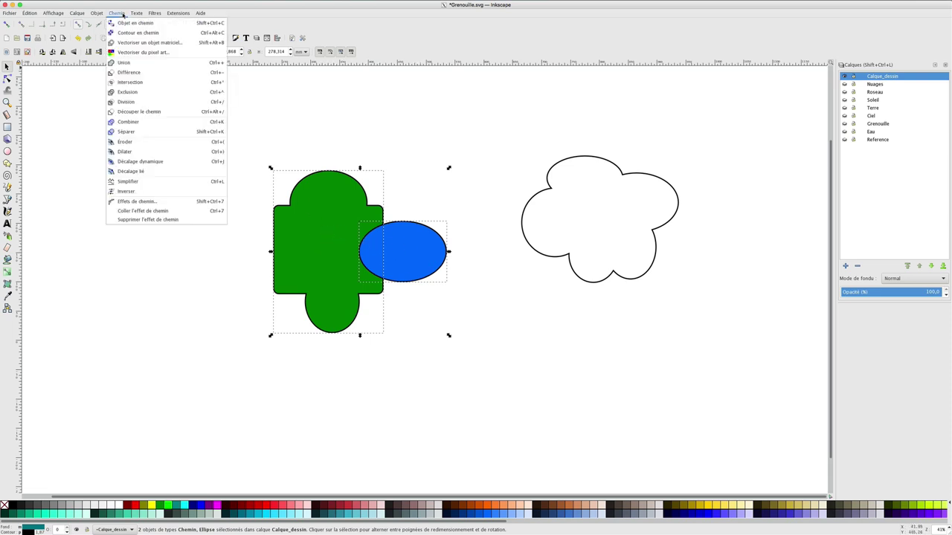
left_click(134, 70)
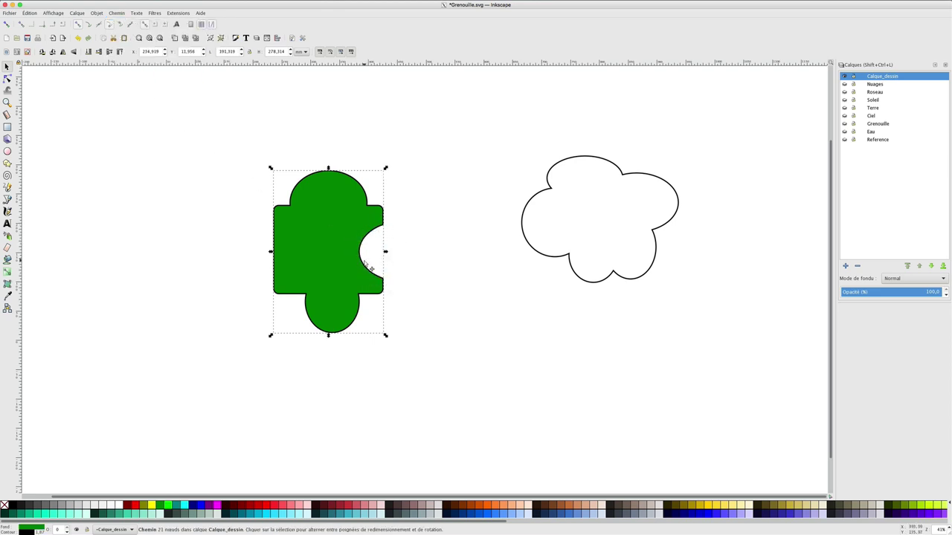
key("ctrl+z")
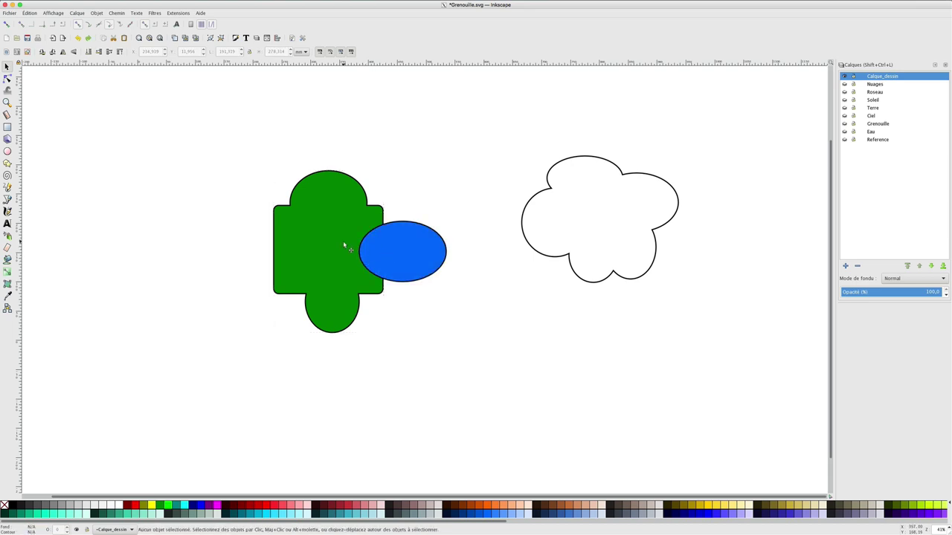
Step: Raise the green shape above the ellipse, retry Difference, and undo again
left_click(344, 246)
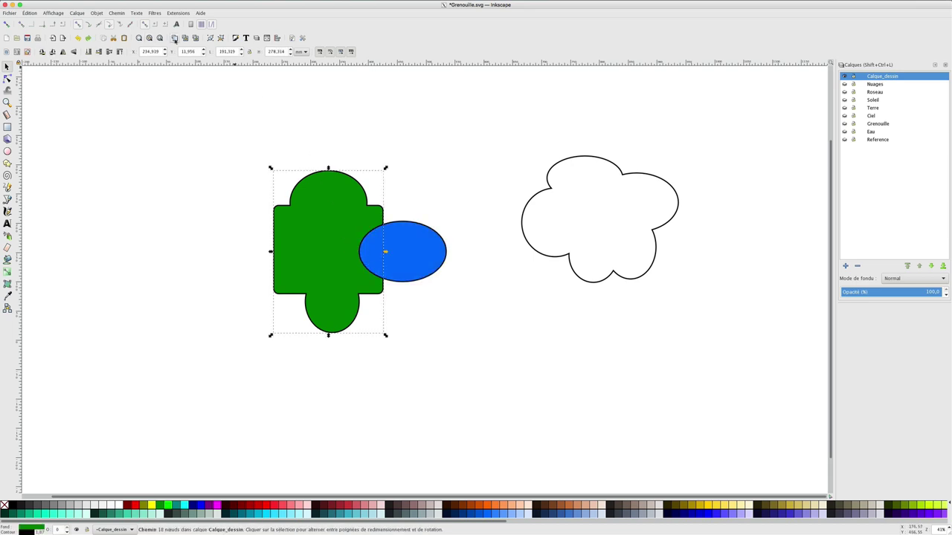
left_click(119, 52)
left_click(421, 251)
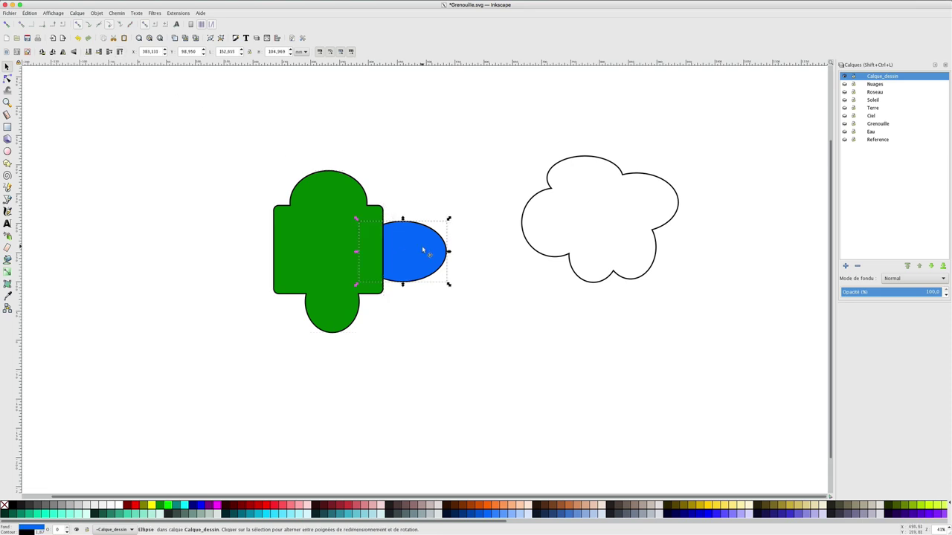
left_click(319, 236, "shift")
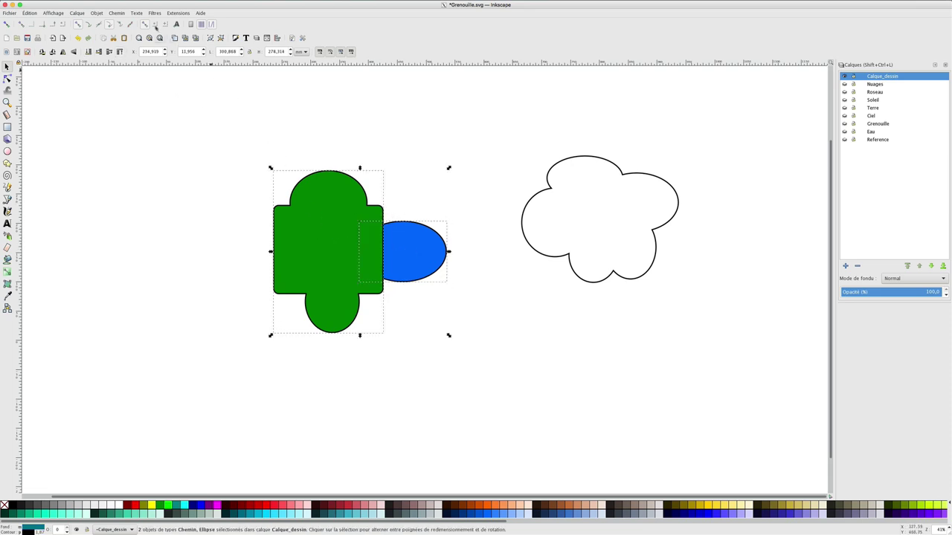
left_click(117, 14)
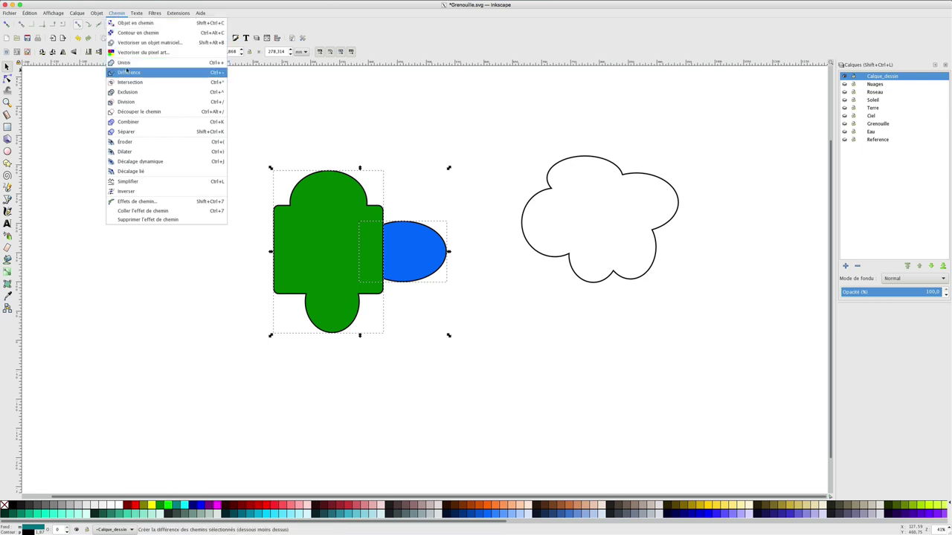
left_click(132, 71)
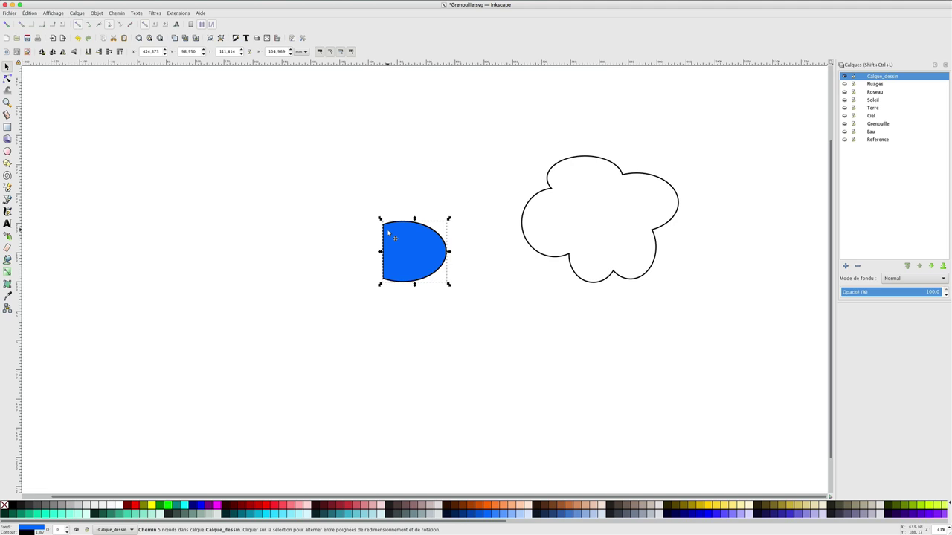
key("ctrl+z")
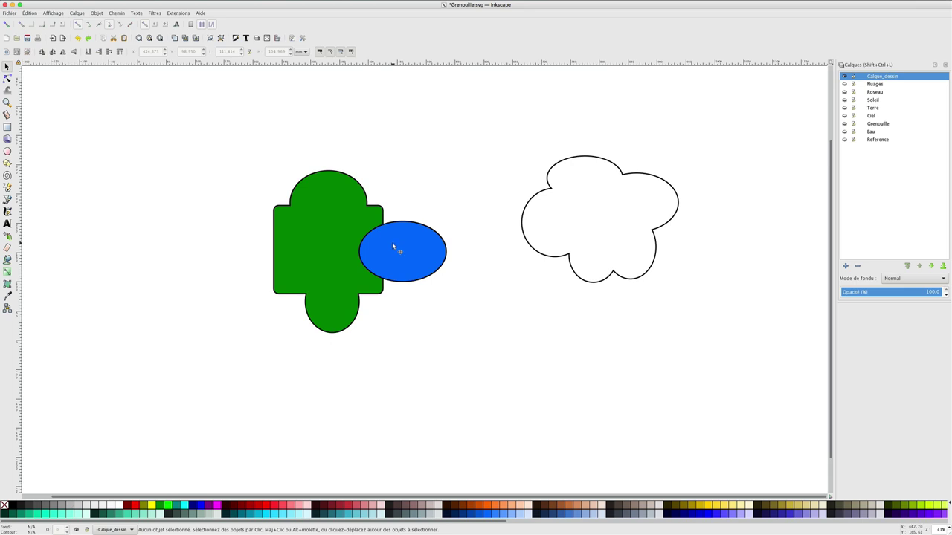
Step: Apply Difference with the blue ellipse to cut a rounded notch into the green shape
left_click(393, 246)
left_click(340, 238, "shift")
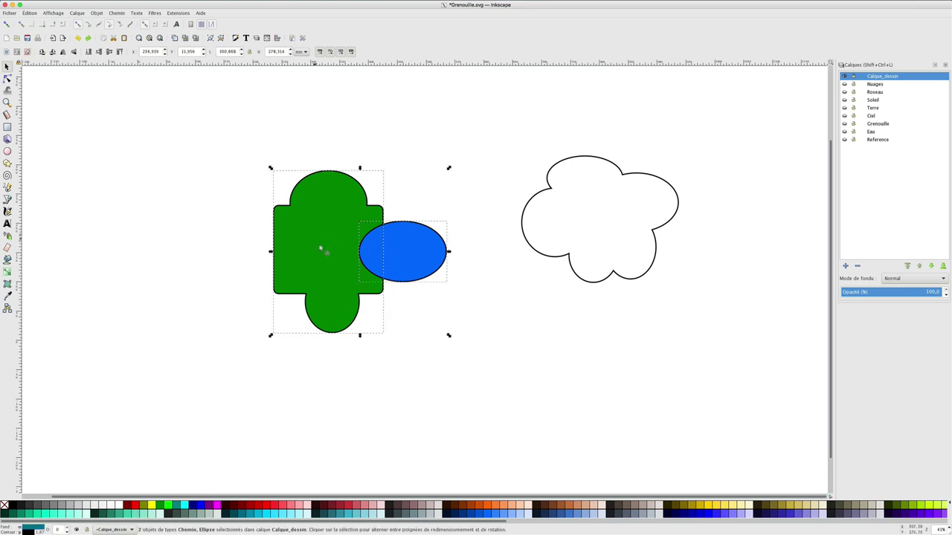
left_click(117, 13)
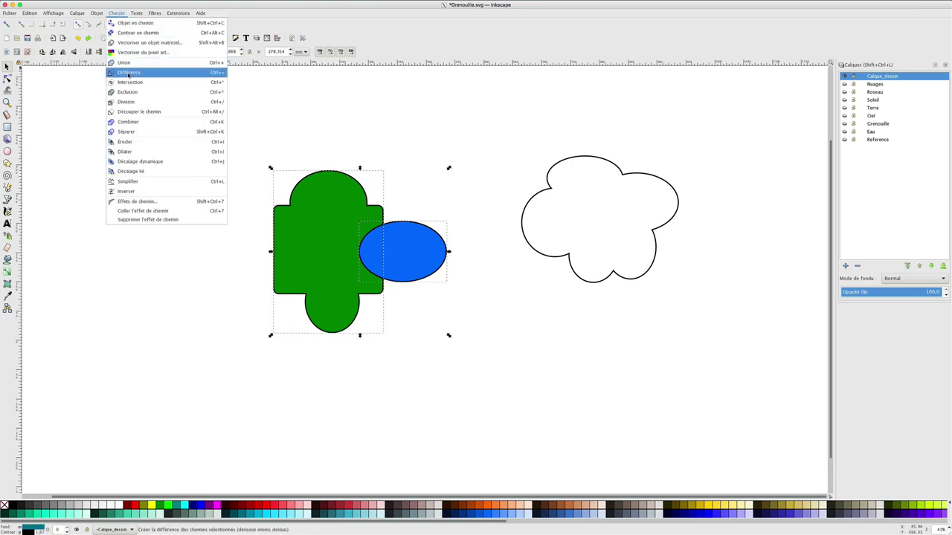
left_click(129, 73)
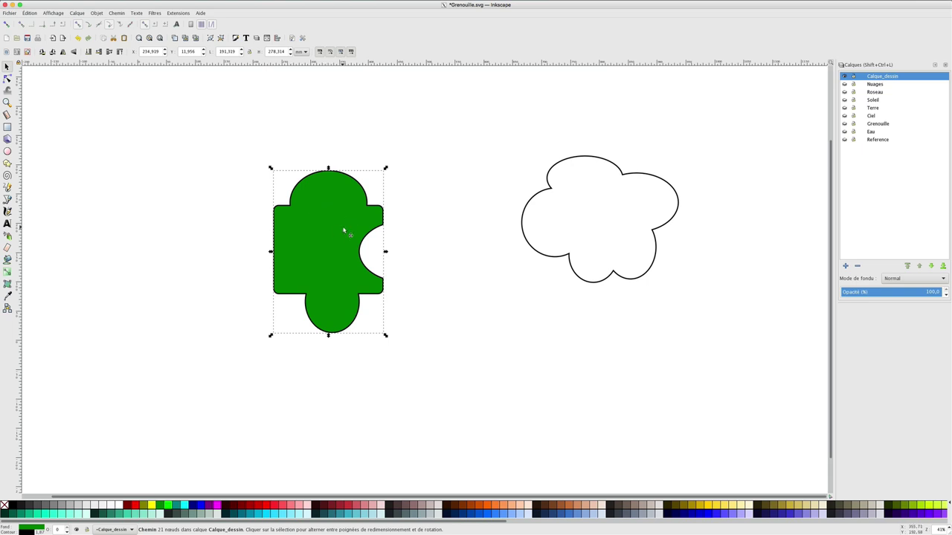
Step: Draw a blue rectangle and move it over the green shape's left side
key("r")
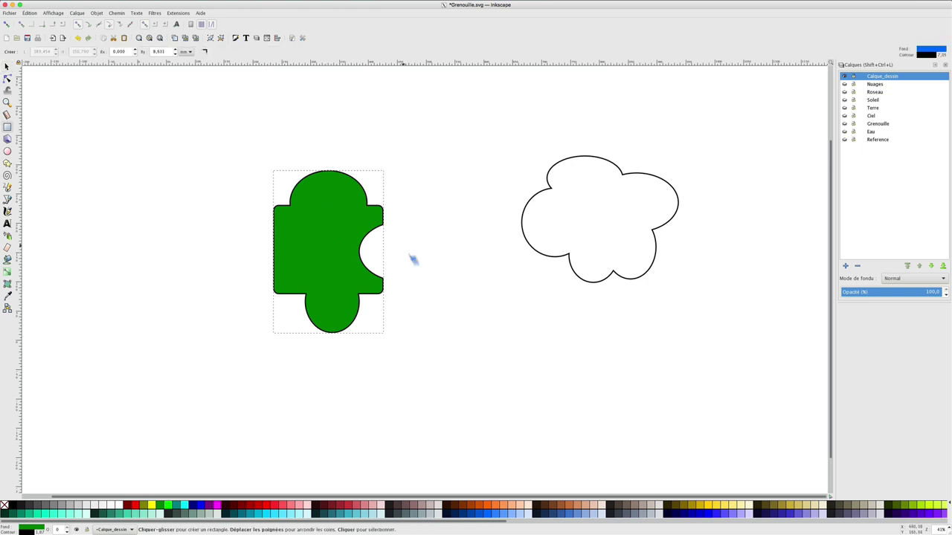
left_click_drag(403, 244, 461, 323)
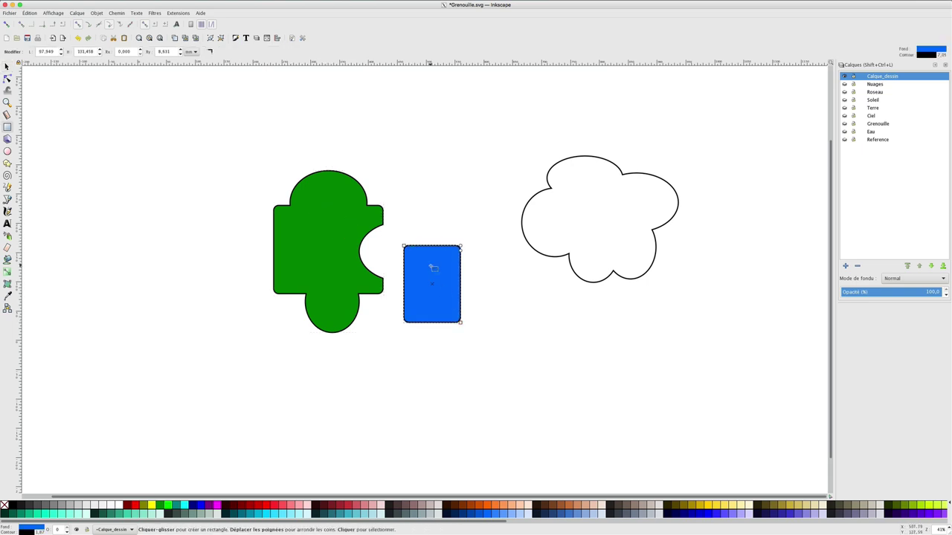
key("s")
left_click_drag(432, 268, 264, 236)
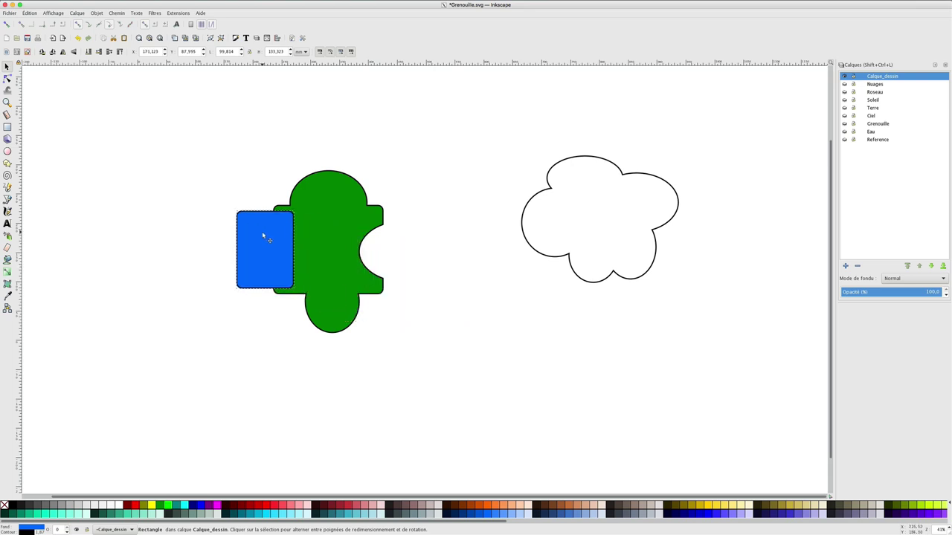
Step: Try an Intersection of the rectangle and green shape, then undo it
left_click(313, 238, "shift")
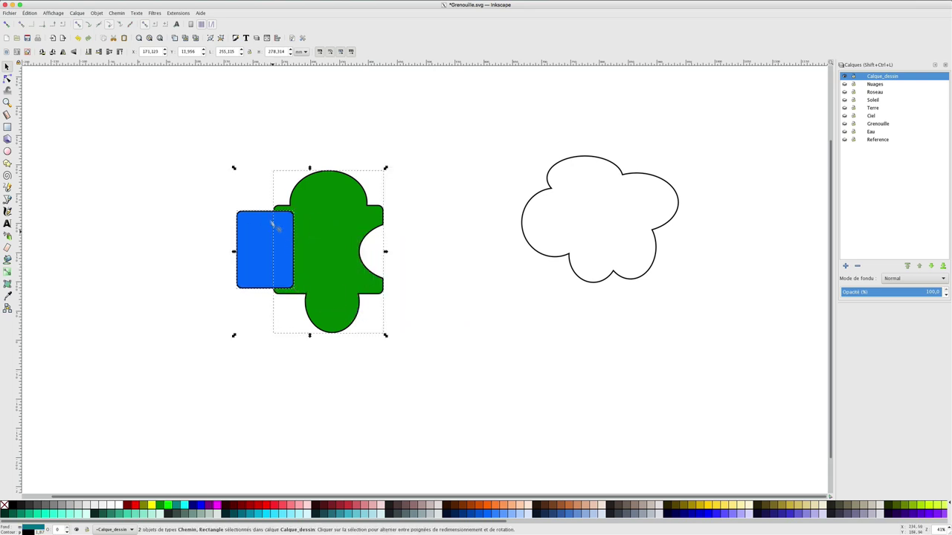
left_click(117, 13)
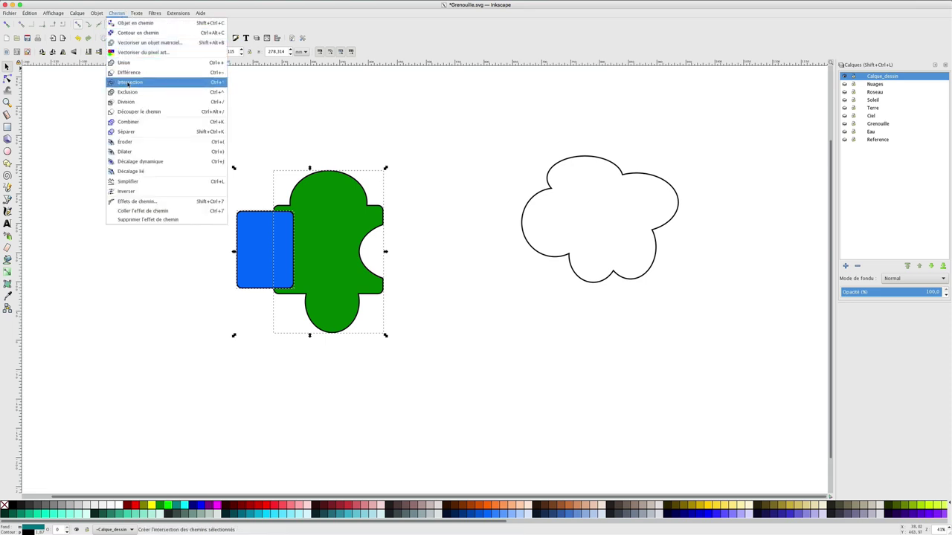
left_click(129, 83)
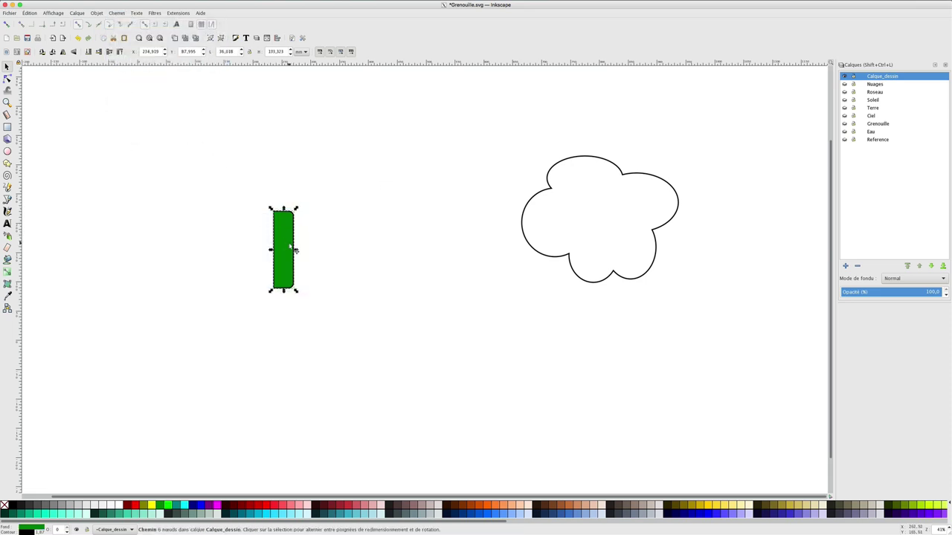
key("ctrl+z")
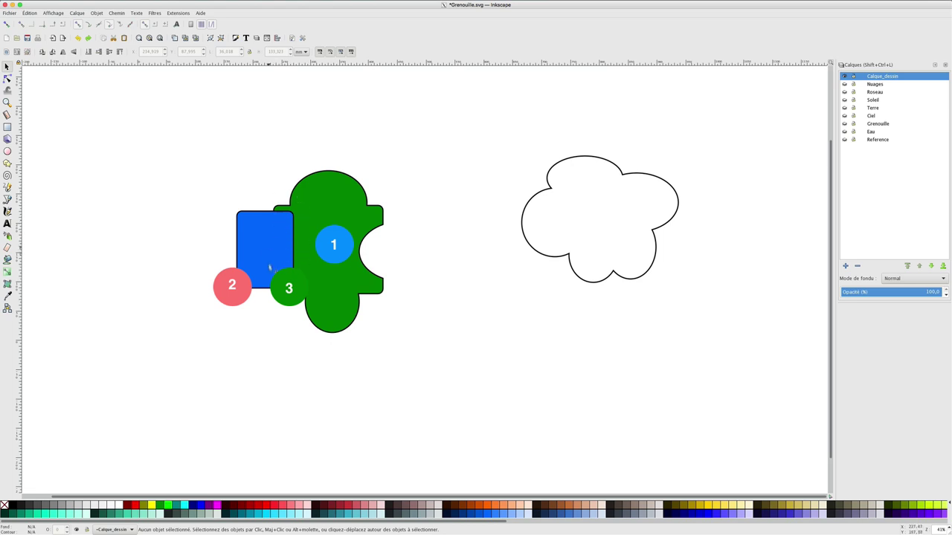
left_click(120, 14)
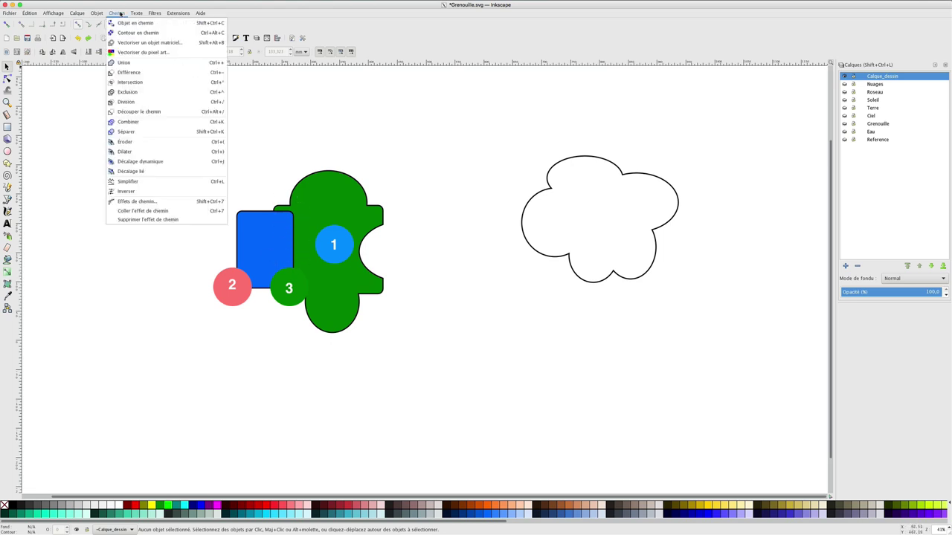
left_click(320, 212)
left_click(320, 211)
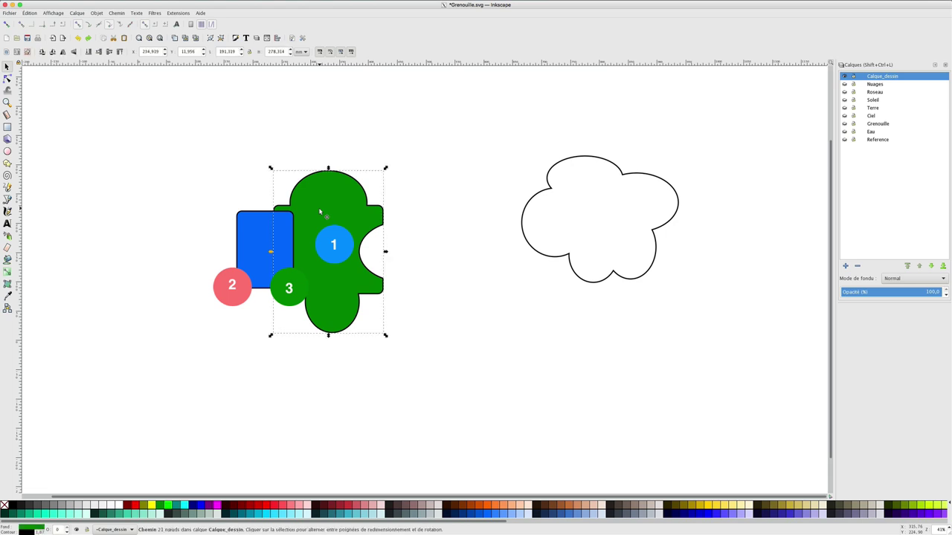
left_click(264, 227, "shift")
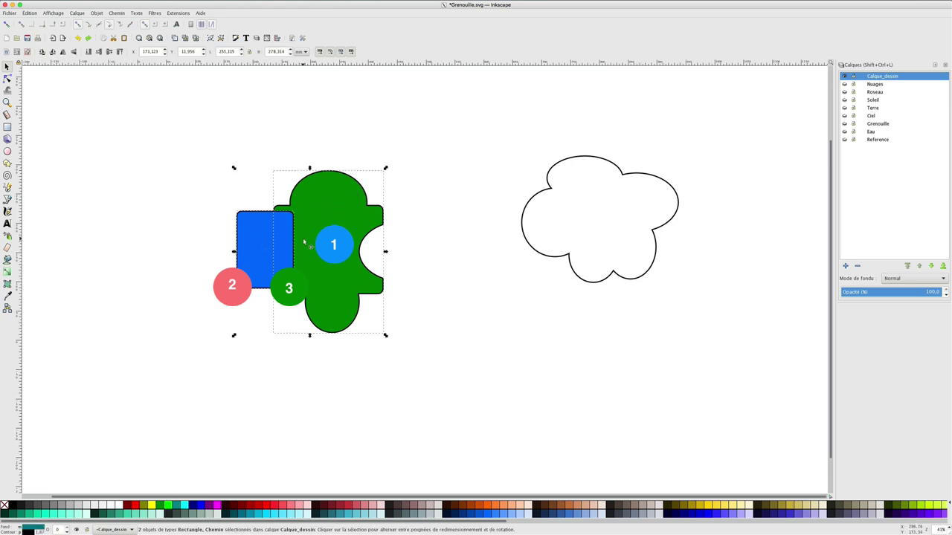
left_click(117, 13)
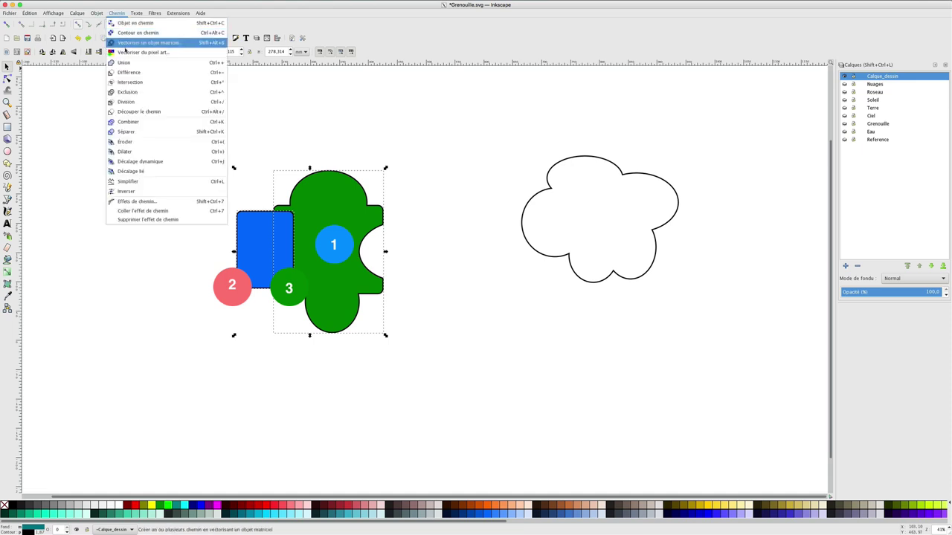
left_click(126, 82)
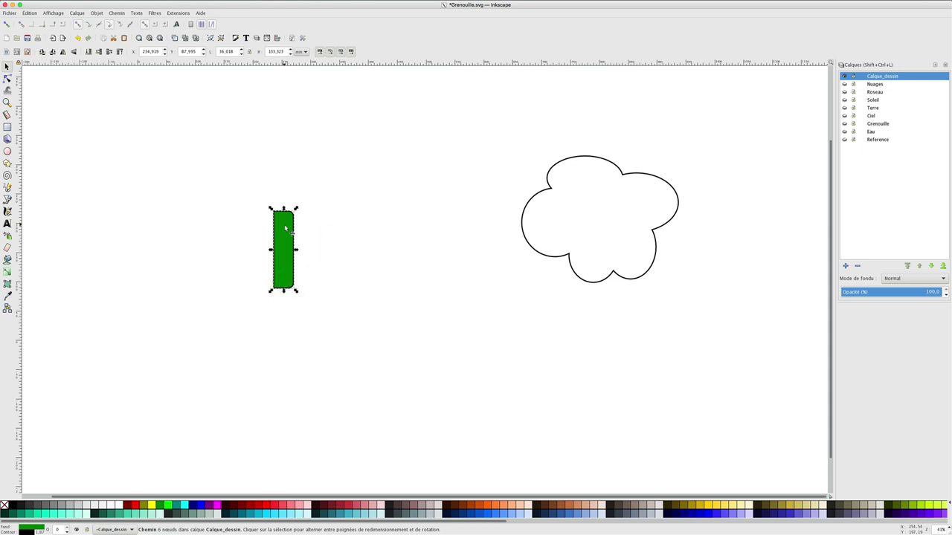
key("ctrl+z")
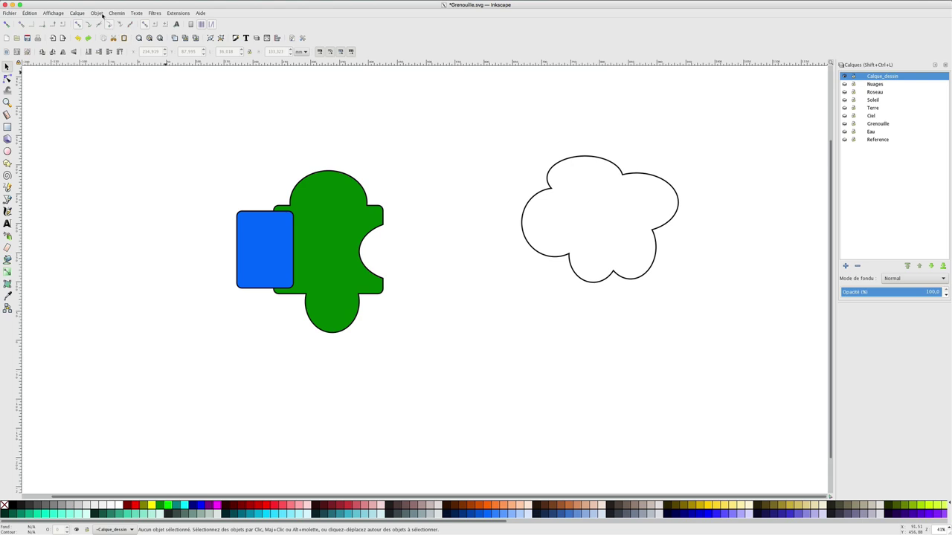
Step: Apply Exclusion to the green shape and blue rectangle, leaving their overlap as a slot
left_click(311, 196)
left_click(260, 219, "shift")
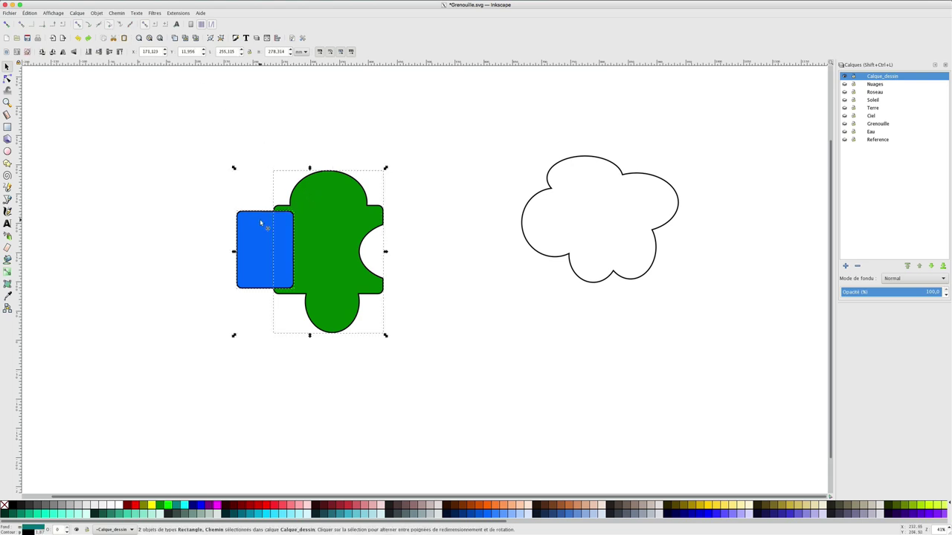
left_click(117, 13)
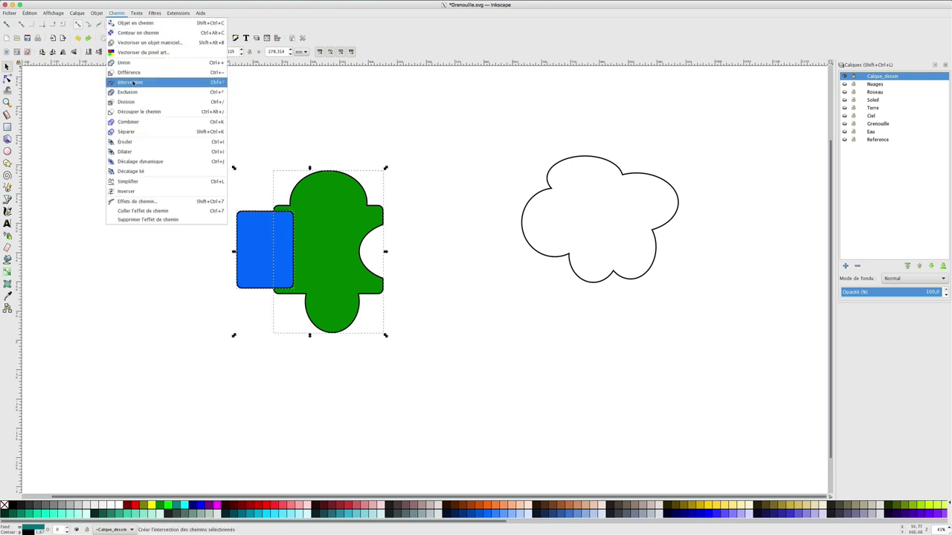
left_click(131, 93)
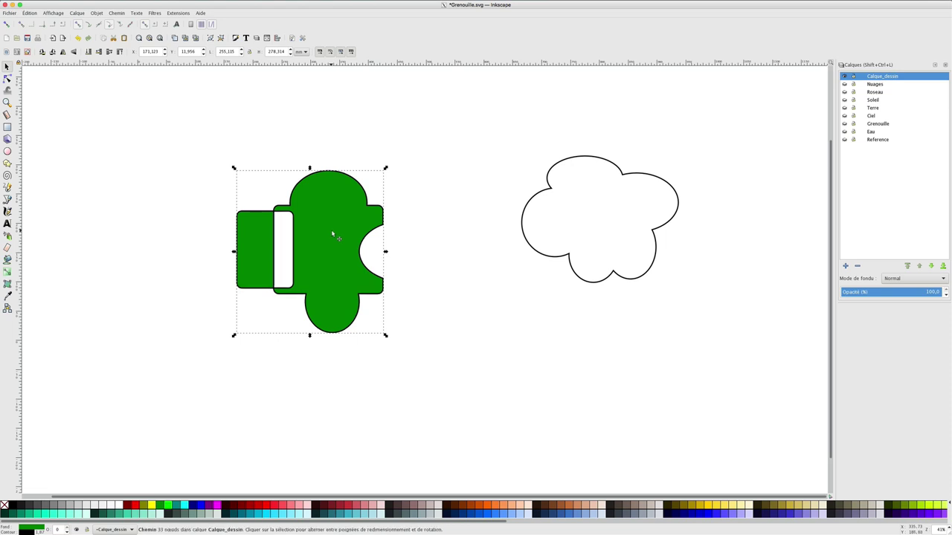
Step: Duplicate the green shape, flip the copy horizontally, and place it beside the original
key("ctrl+d")
left_click_drag(332, 235, 334, 395)
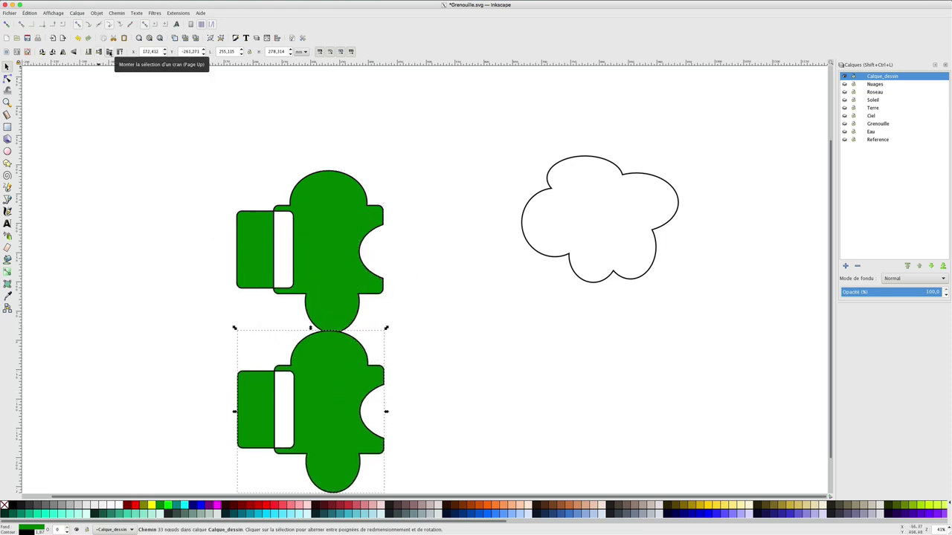
left_click(64, 52)
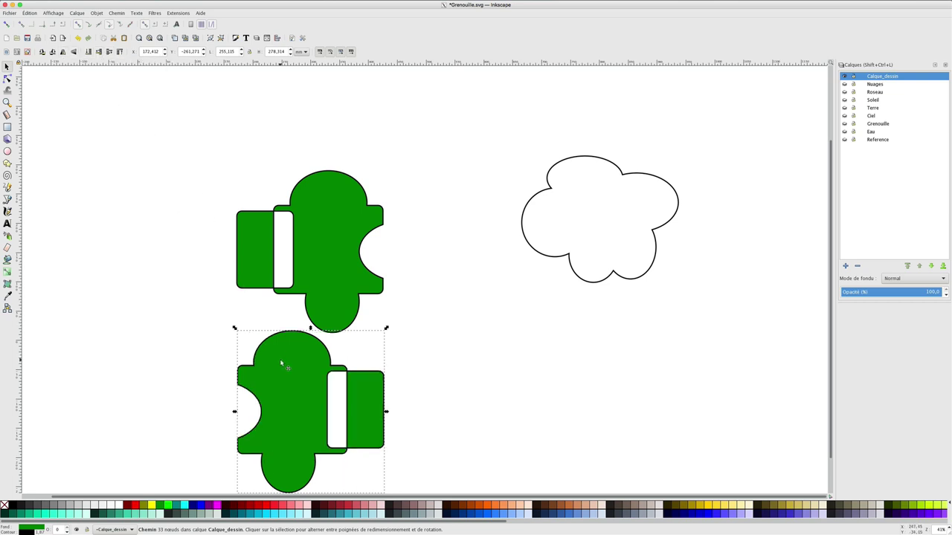
mouse_move(283, 362)
left_mouse_down()
mouse_move(426, 187)
mouse_move(429, 198)
left_mouse_up()
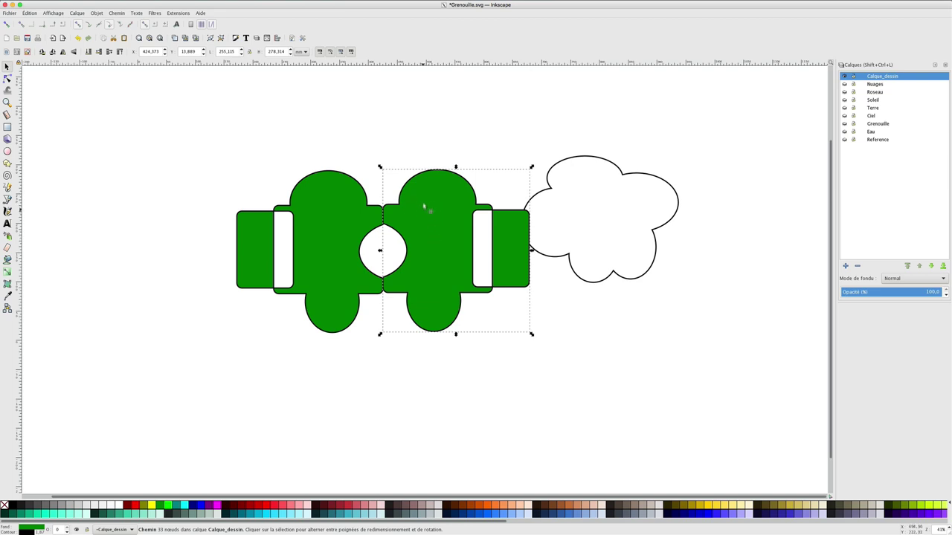
left_click(335, 253)
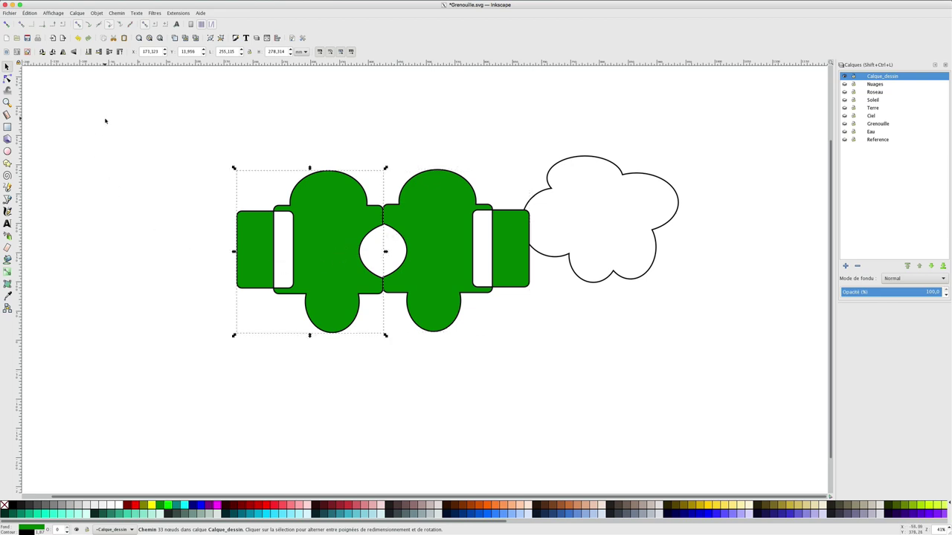
Step: Draw a blue ellipse, place it on the left shape's bottom lobe, and apply Division
key("e")
left_click_drag(113, 140, 157, 190)
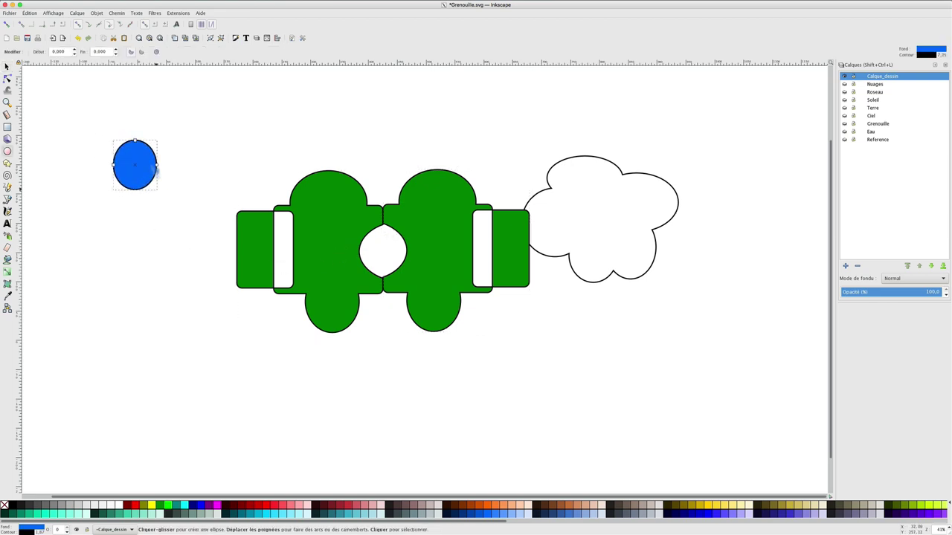
key("s")
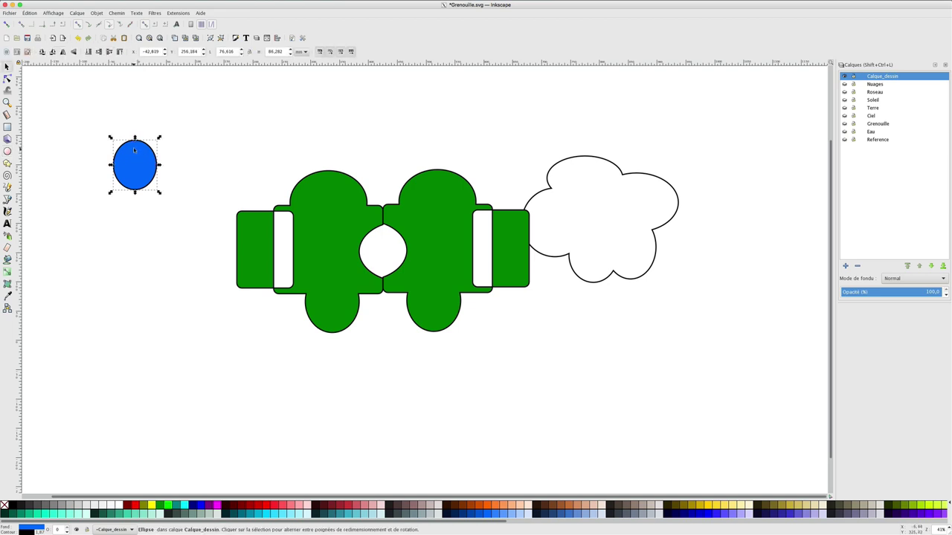
left_click_drag(138, 155, 333, 294)
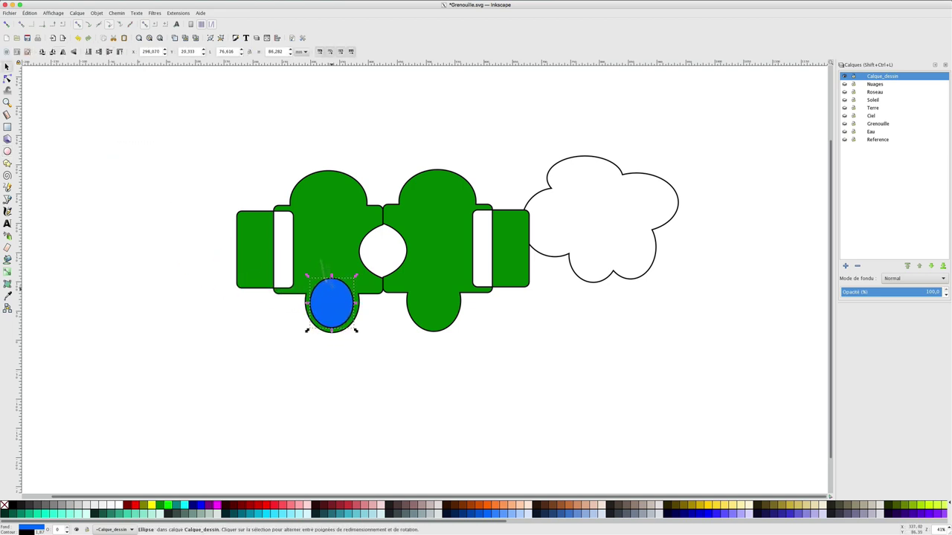
left_click(308, 331)
left_click(328, 310, "shift")
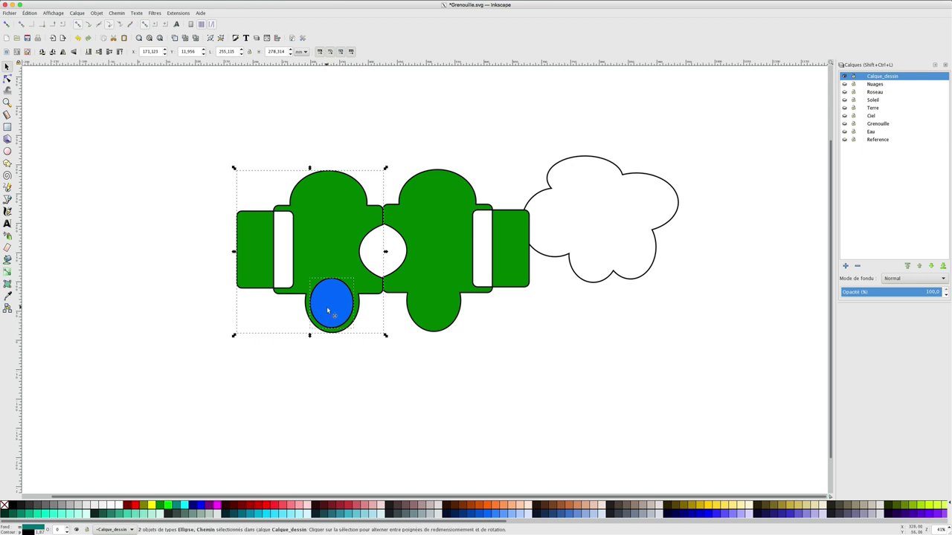
left_click(117, 13)
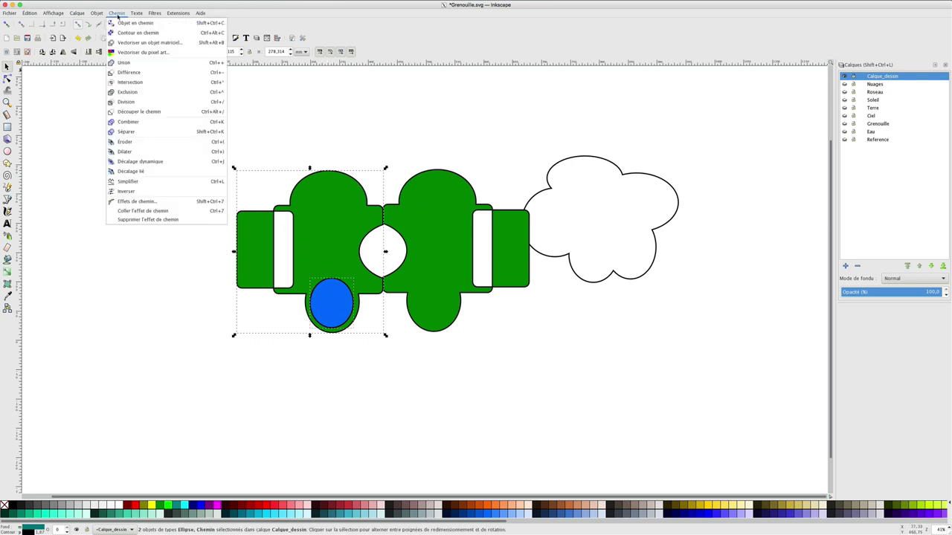
left_click(130, 102)
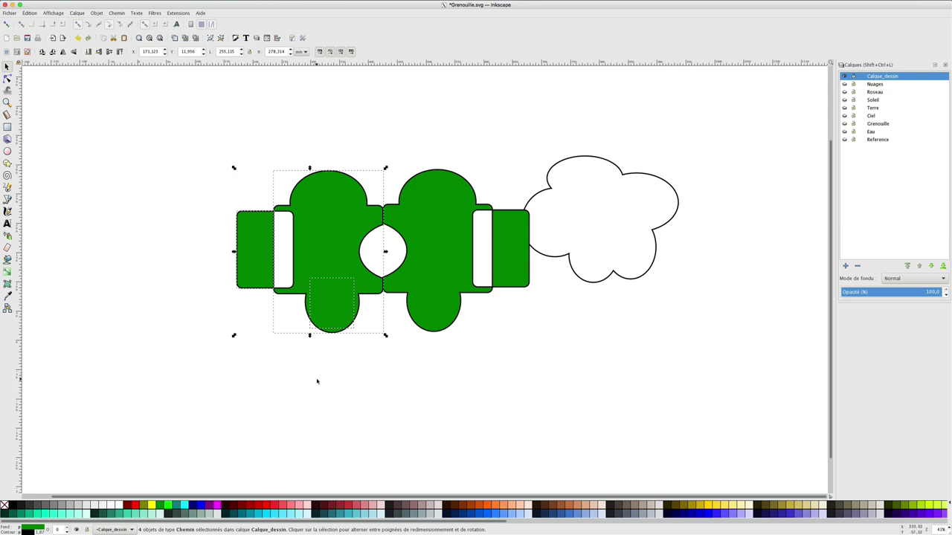
Step: Lower the blue ellipse slightly and divide the left green shape again
left_click(293, 346)
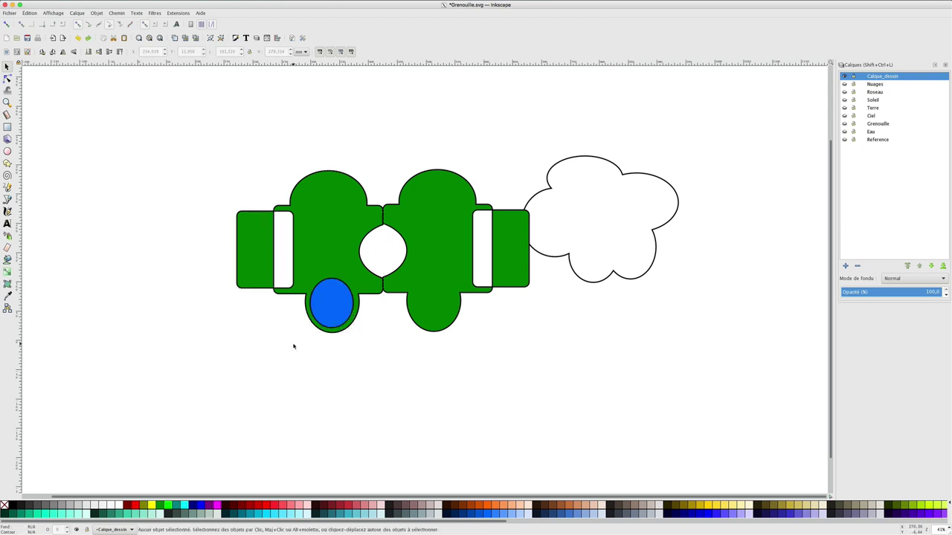
left_click_drag(327, 296, 329, 324)
left_click(329, 278, "shift")
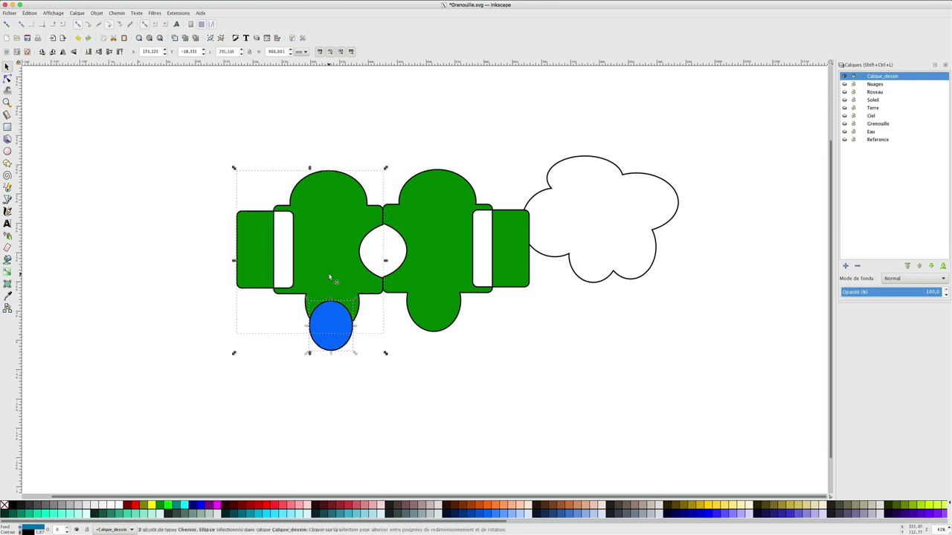
left_click(117, 12)
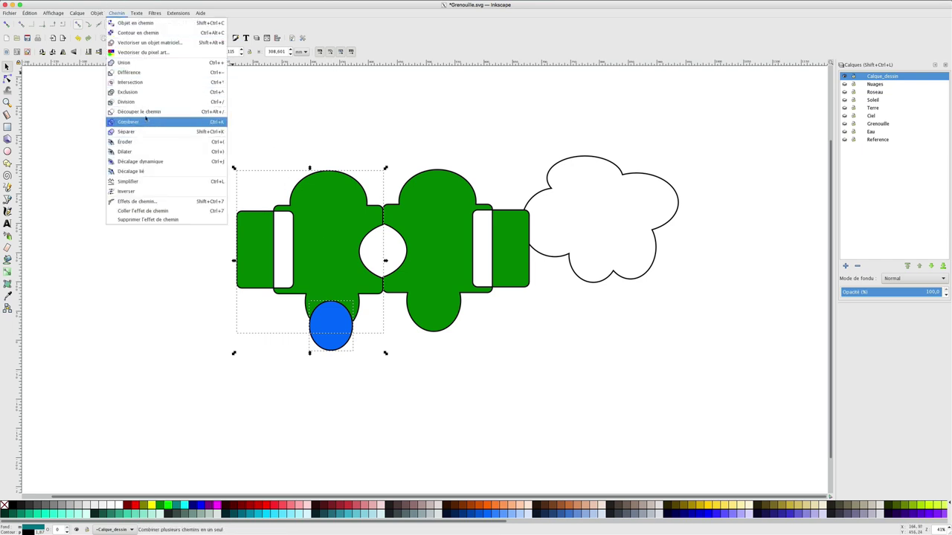
left_click(137, 102)
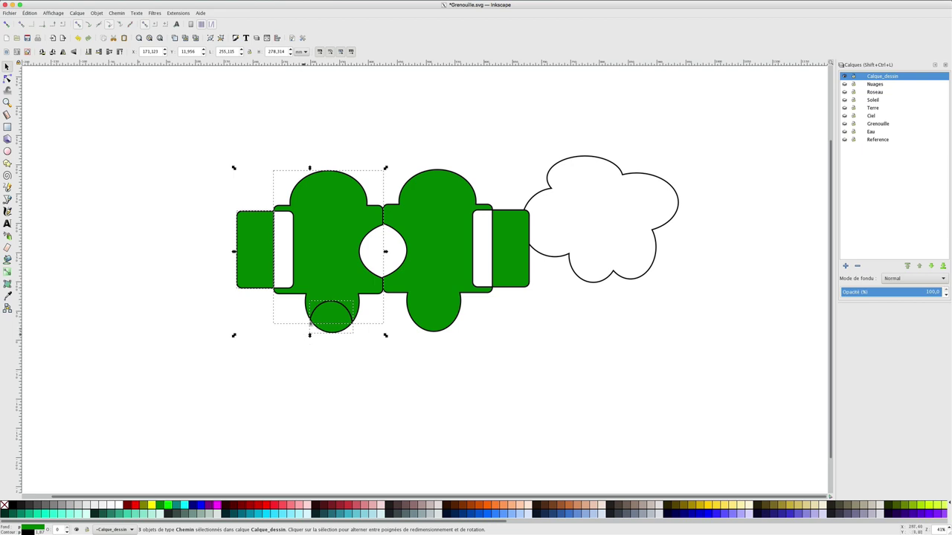
left_click(363, 348)
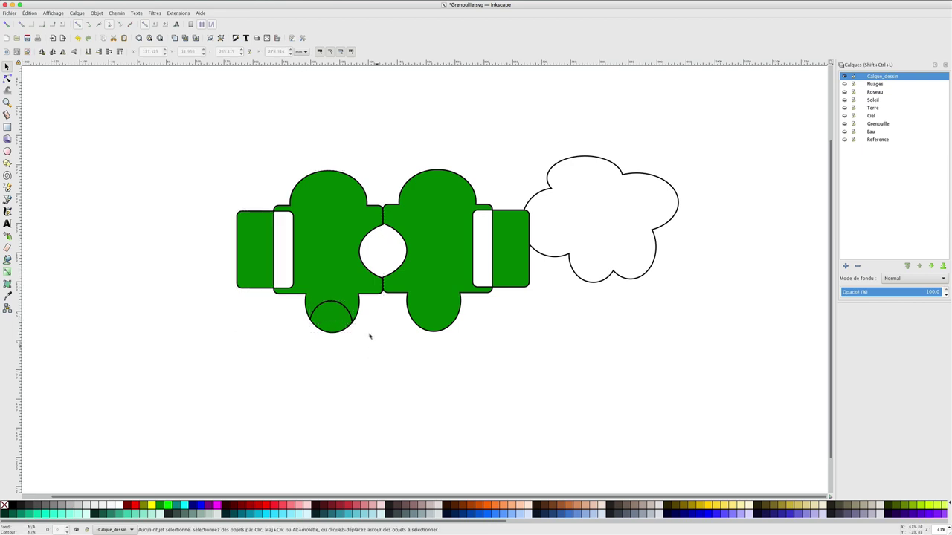
Step: Pull the cut lens piece out and back into the notch, then delete it
left_click(332, 320)
left_click_drag(332, 320, 331, 355)
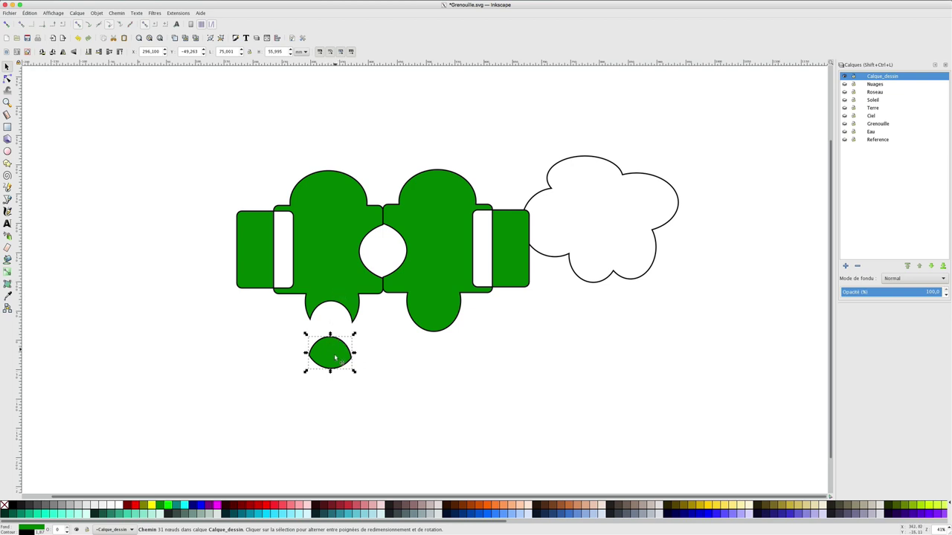
left_click_drag(335, 359, 335, 327)
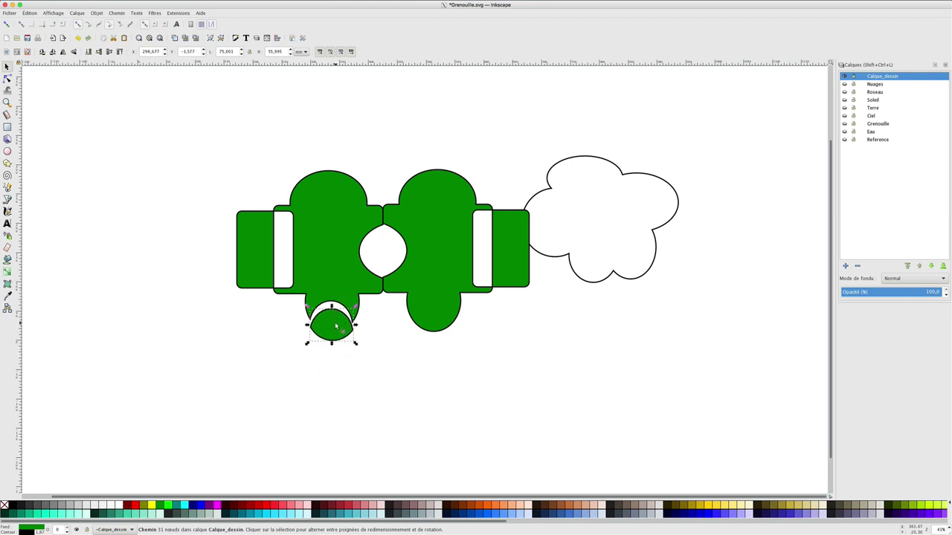
left_click(335, 327)
left_click(336, 327)
key("Delete")
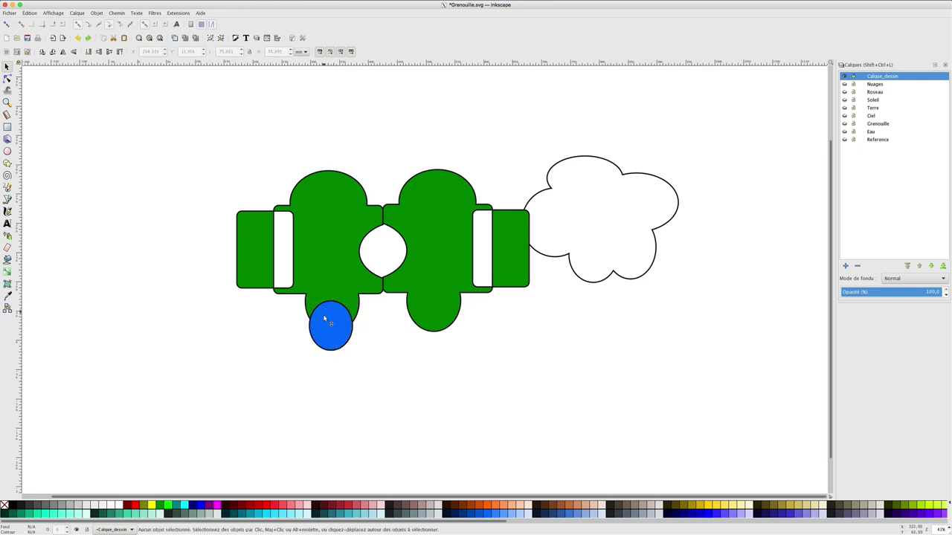
Step: Apply Cut Path to the green shape along the ellipse and pull the bottom curve away
left_click(324, 318)
left_click(299, 198, "shift")
left_click(117, 13)
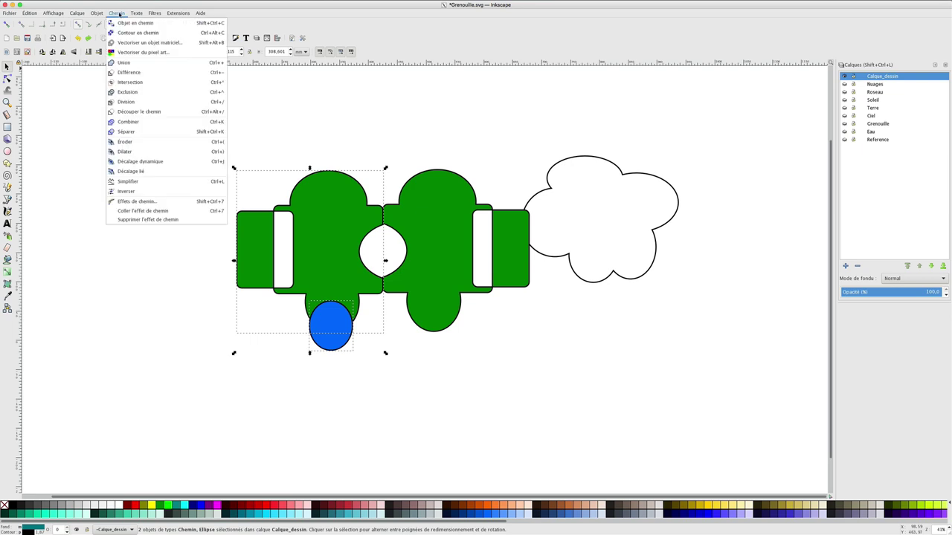
left_click(139, 111)
left_click(339, 341)
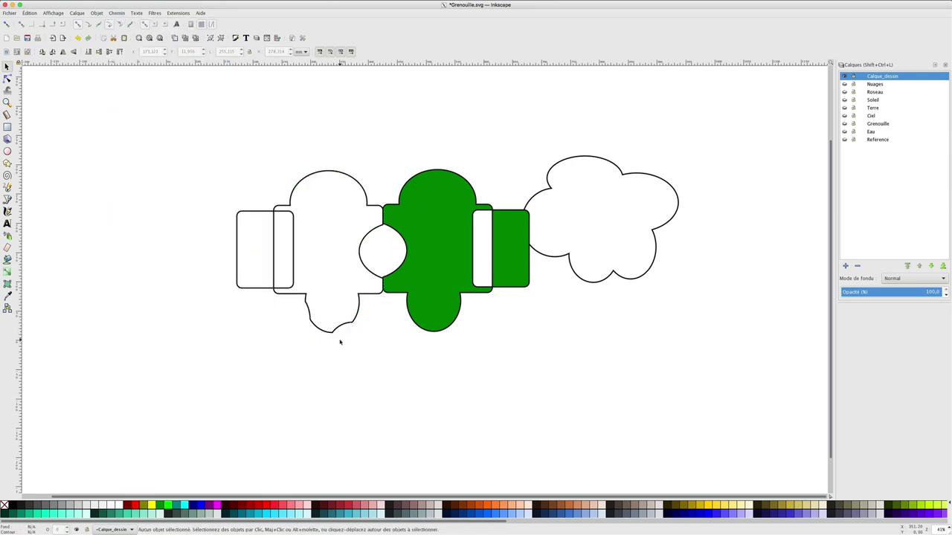
left_click(339, 331)
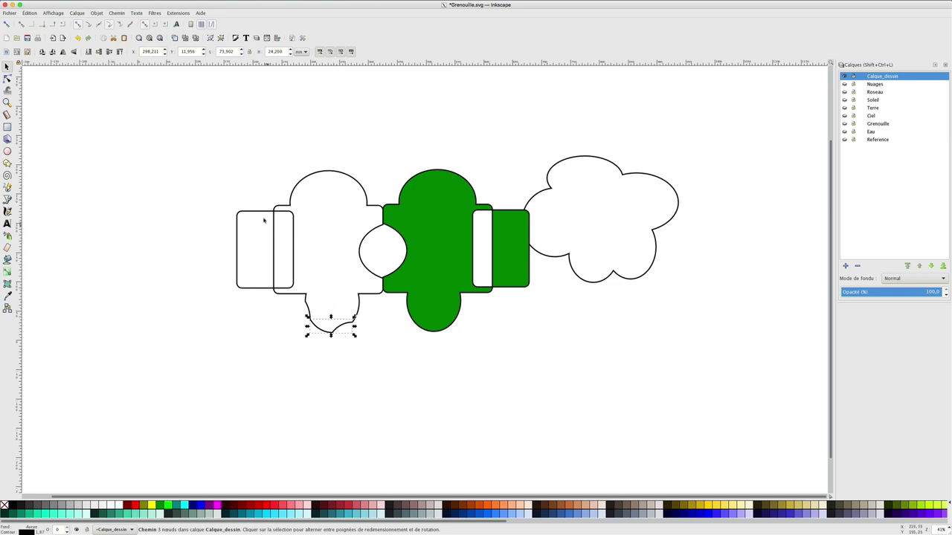
left_click(357, 189)
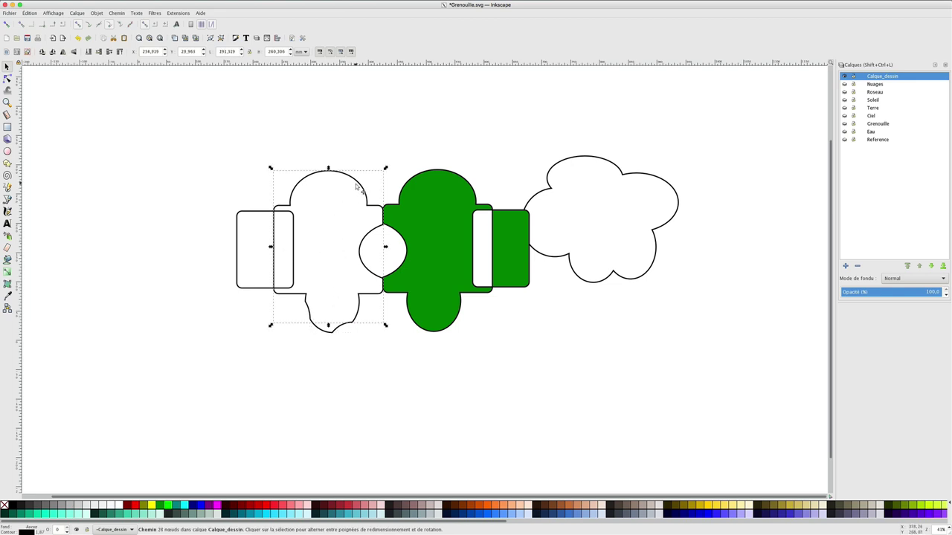
left_click(333, 338)
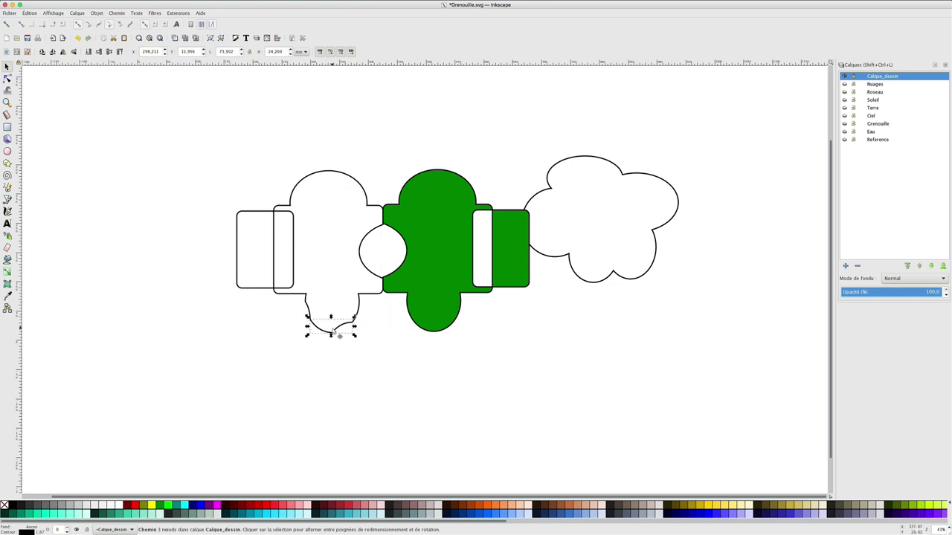
left_click_drag(333, 338, 333, 358)
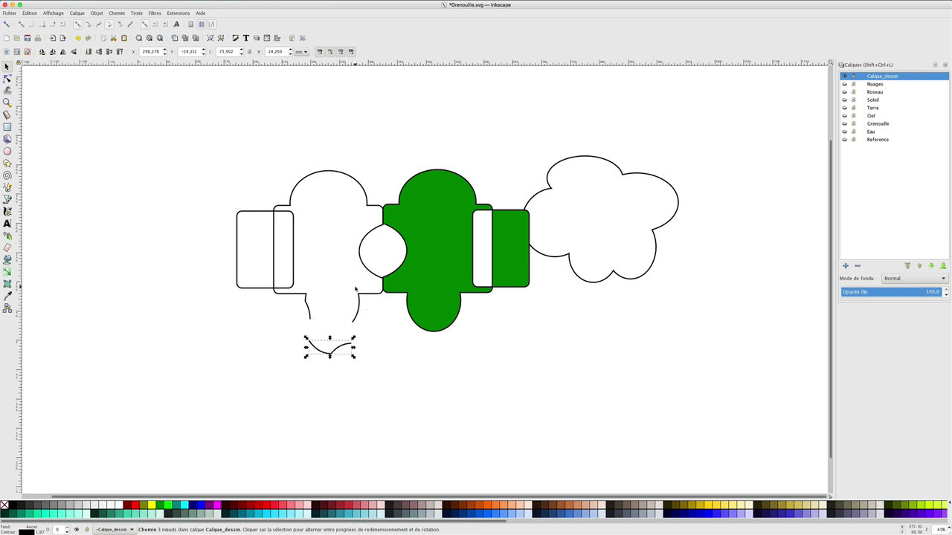
Step: Inspect the cut outline's nodes with the Node tool, then select the blue ellipse
left_click(284, 215)
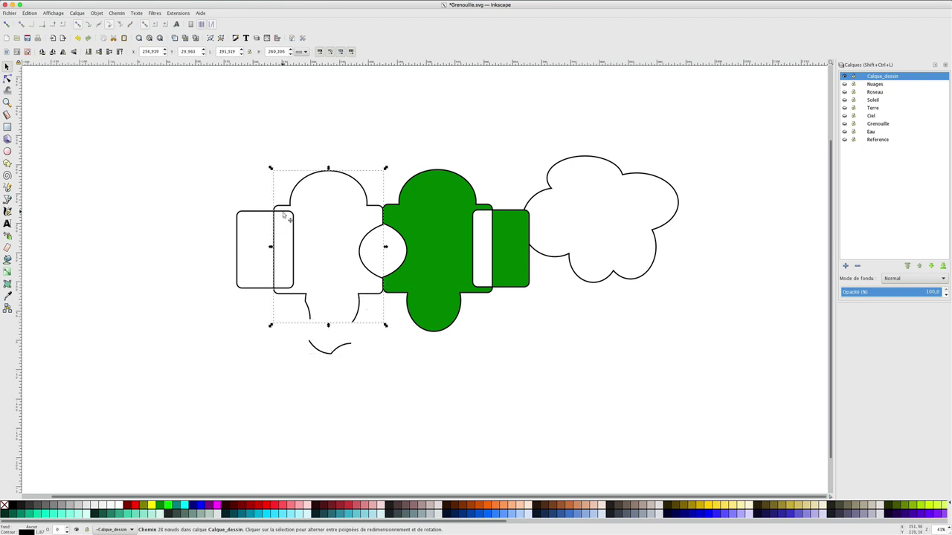
key("n")
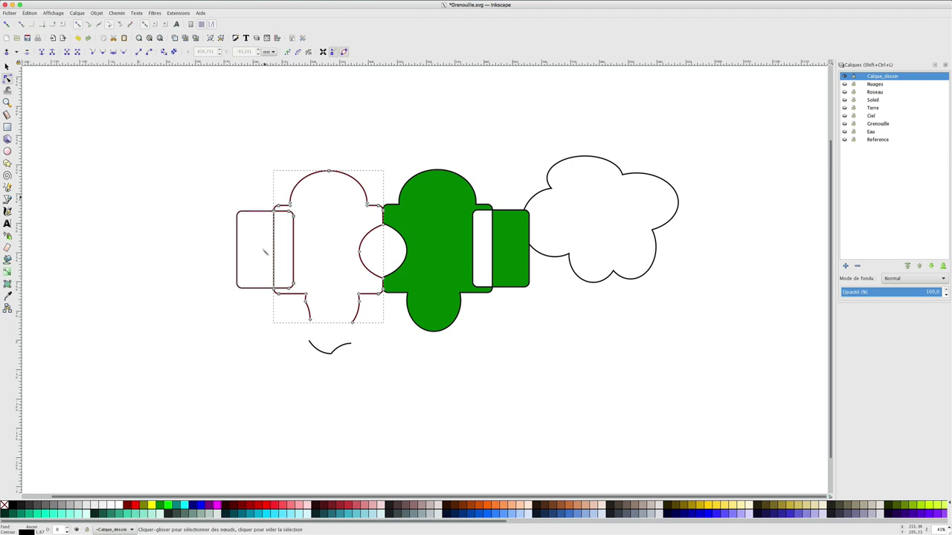
left_click(329, 353)
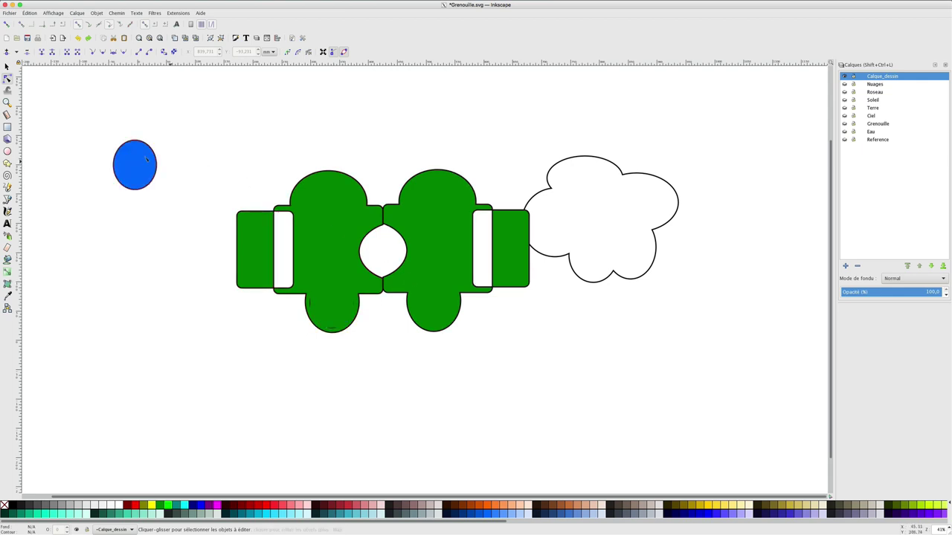
left_click(143, 159)
Step: Delete the leftover test shapes: both green shapes, the blue ellipse and the cloud
key("Tab")
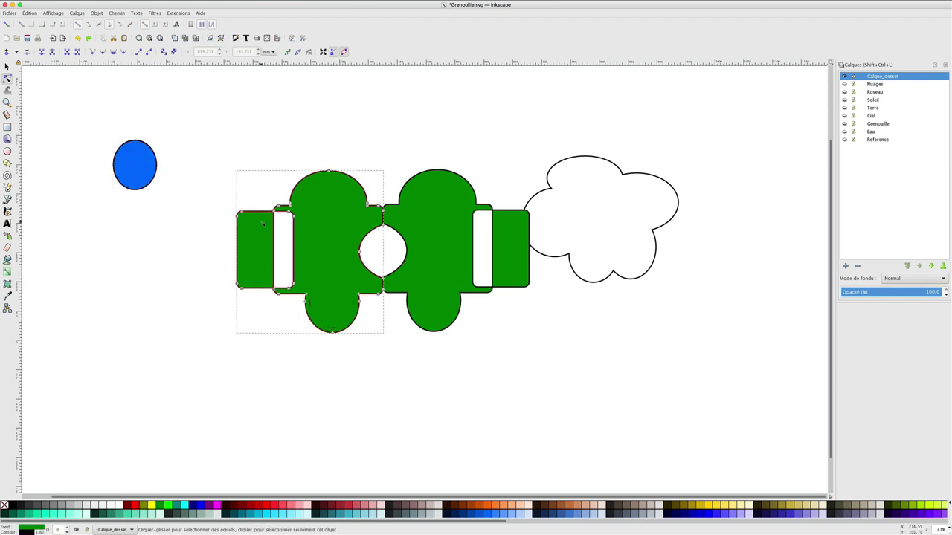
key("s")
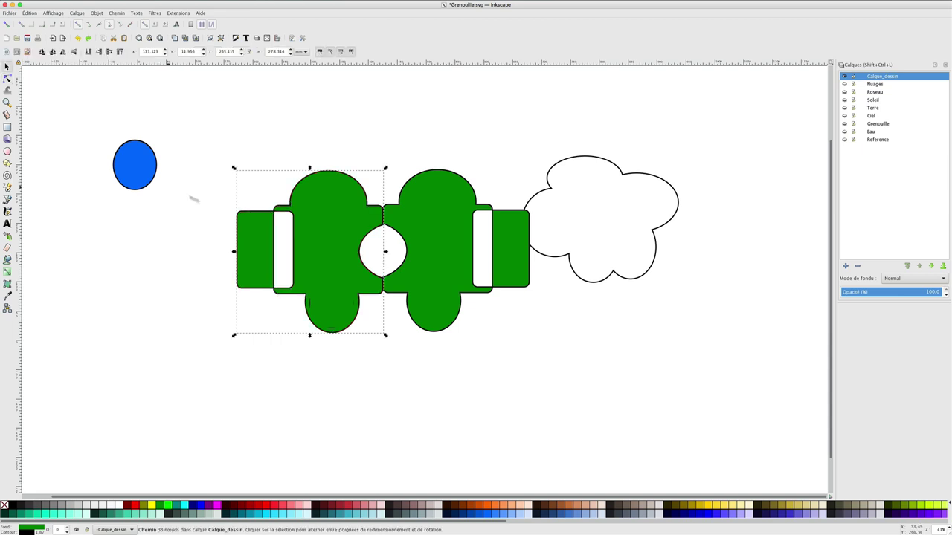
key("Delete")
left_click(144, 164)
key("Delete")
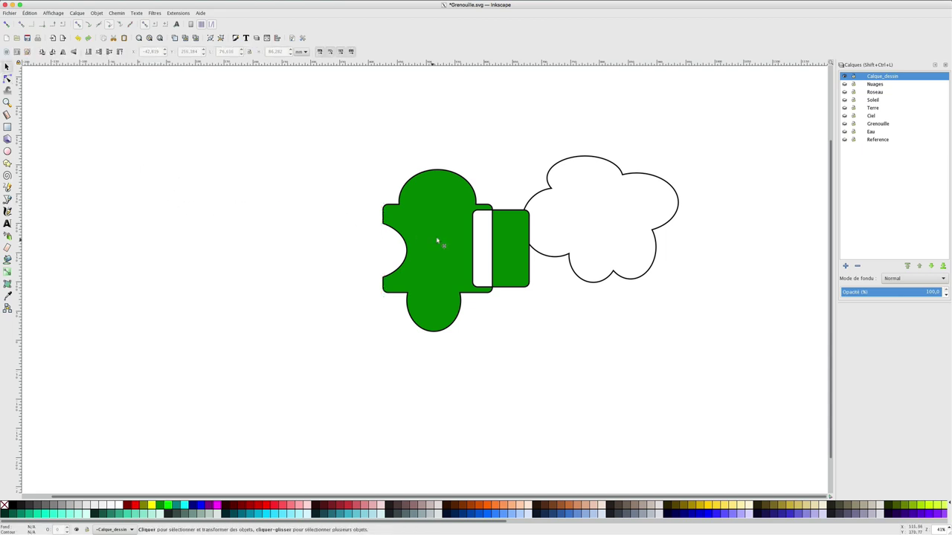
left_click(438, 241)
key("Delete")
left_click(600, 213)
key("Delete")
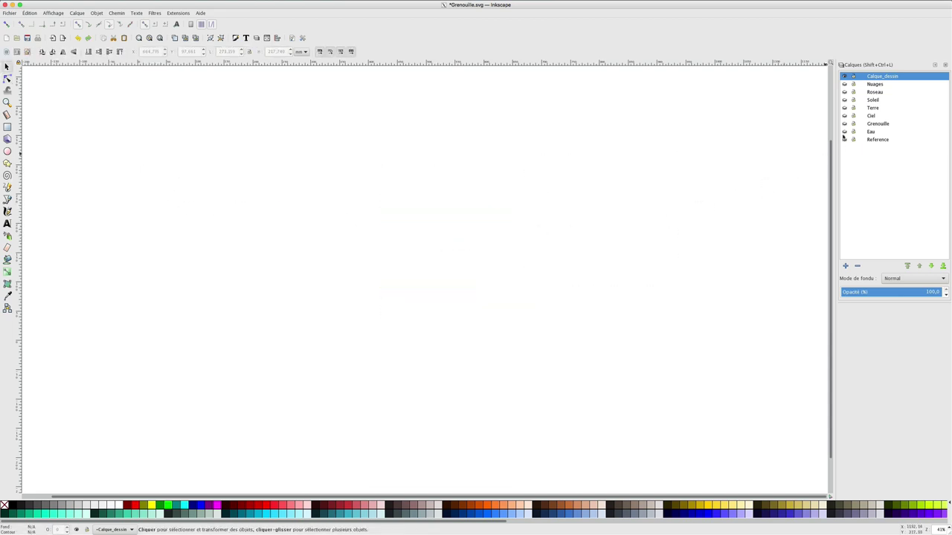
Step: Show the Eau, Grenouille, Ciel, Terre, Soleil, Roseau and Nuages layers
left_click(844, 131)
left_click(844, 124)
left_click(844, 115)
left_click(844, 108)
left_click(844, 100)
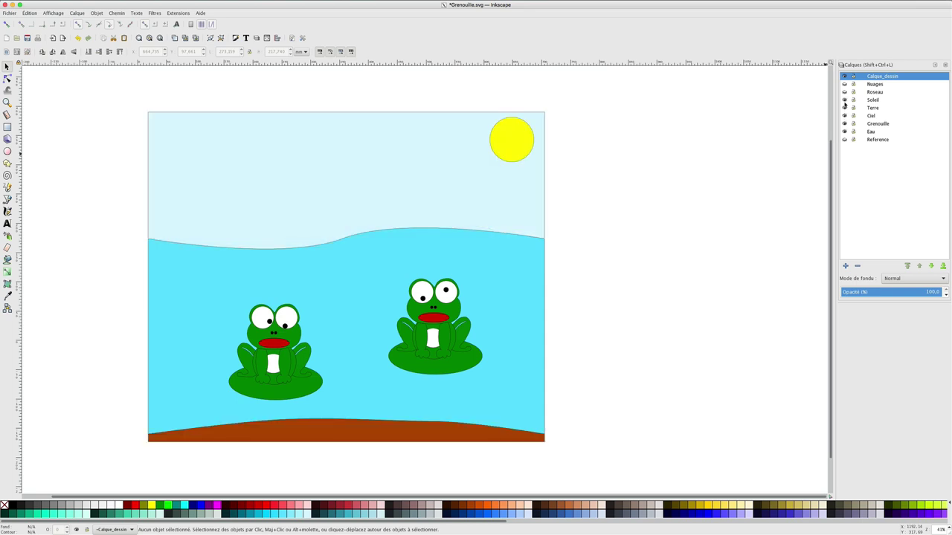
left_click(844, 91)
left_click(844, 84)
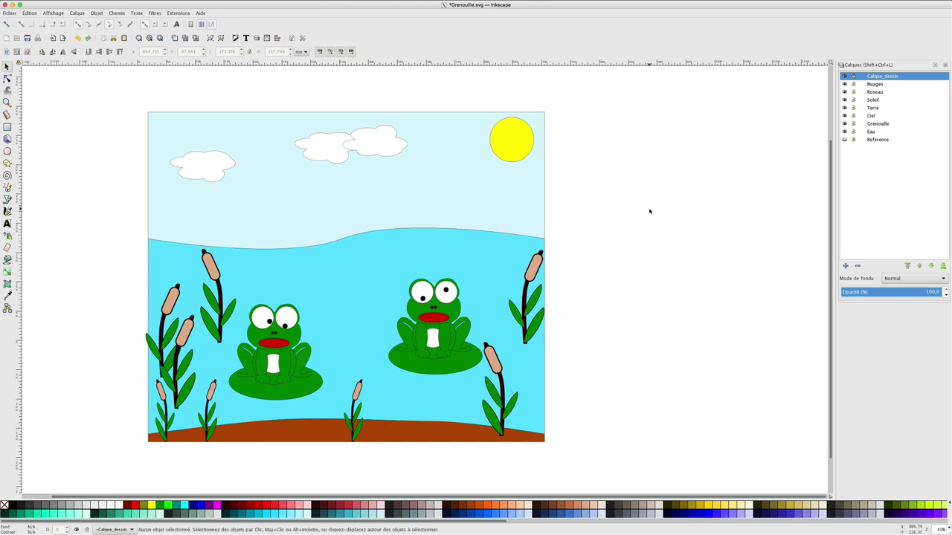
Step: Draw a head ellipse right of the page and fill it with the frogs' green
left_click(7, 151)
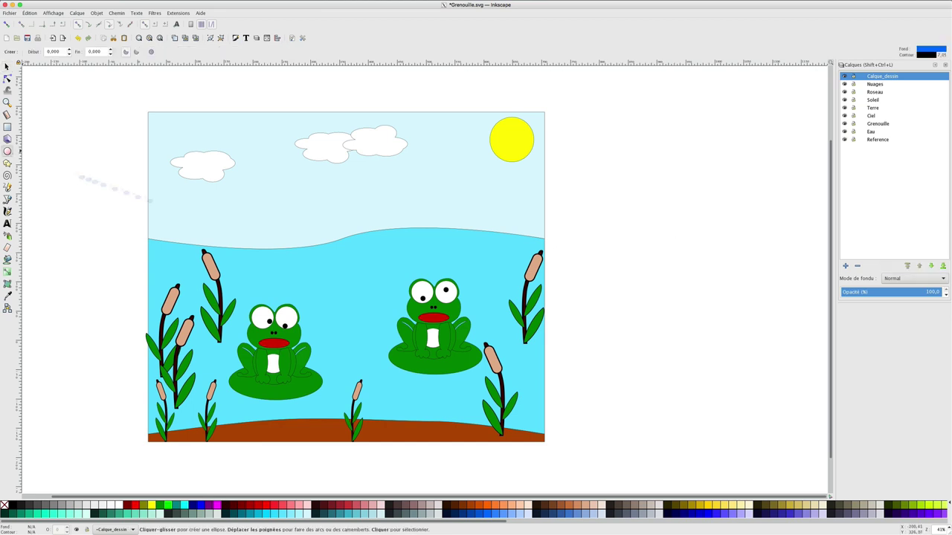
left_click_drag(610, 214, 685, 293)
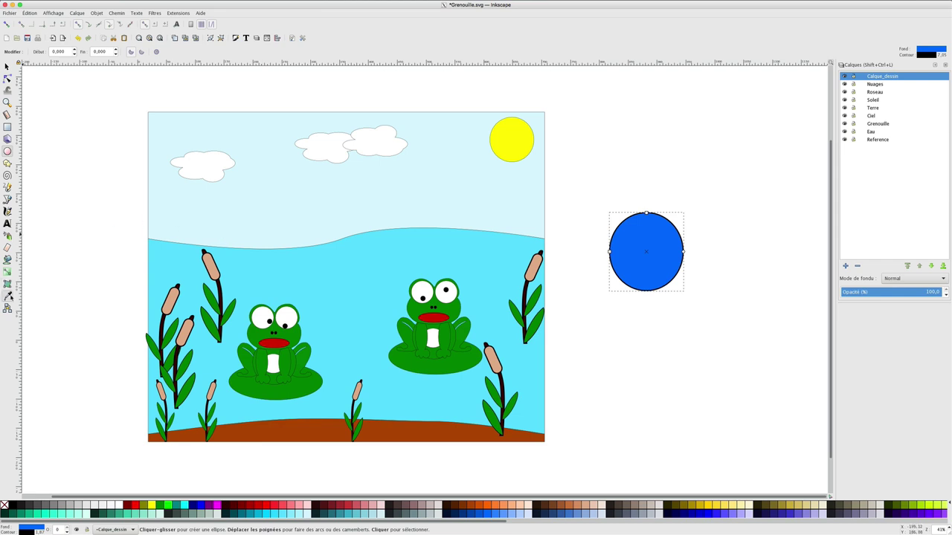
left_click(7, 295)
left_click(263, 338)
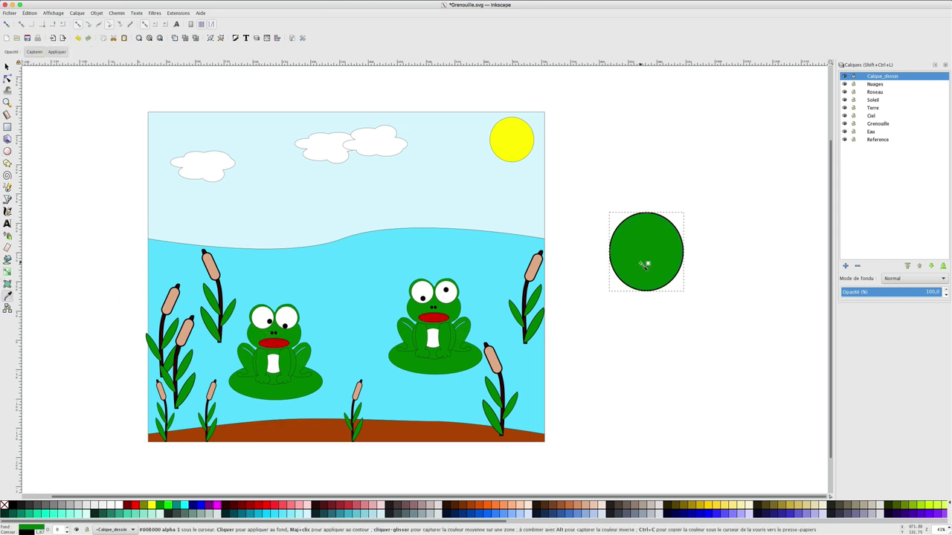
Step: Add a larger body ellipse below, centre both vertically, union them, and draw a leg ellipse
key("s")
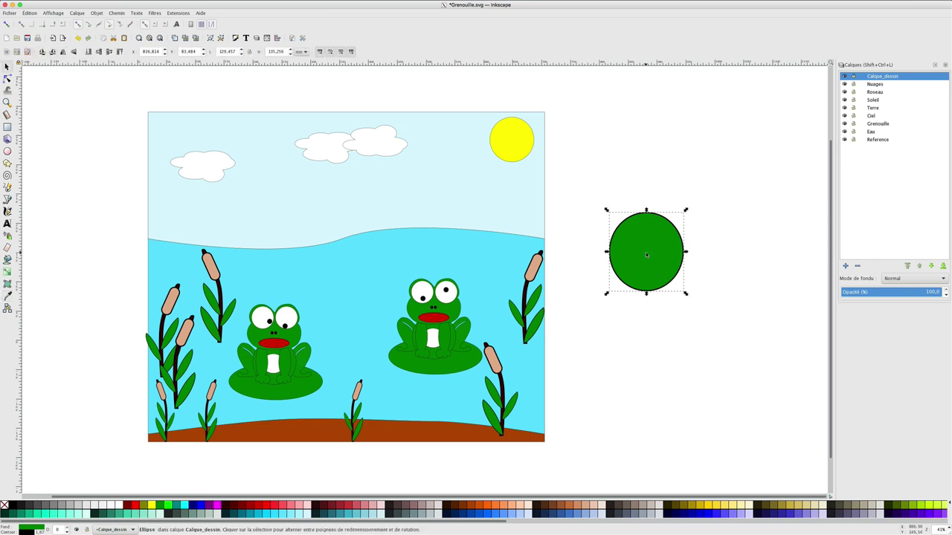
left_click_drag(650, 290, 651, 296)
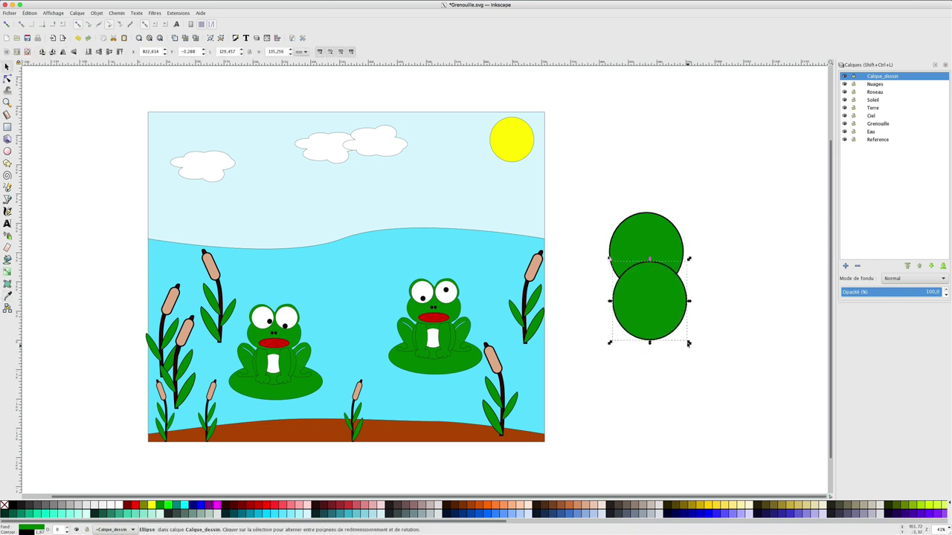
left_click_drag(689, 344, 728, 386)
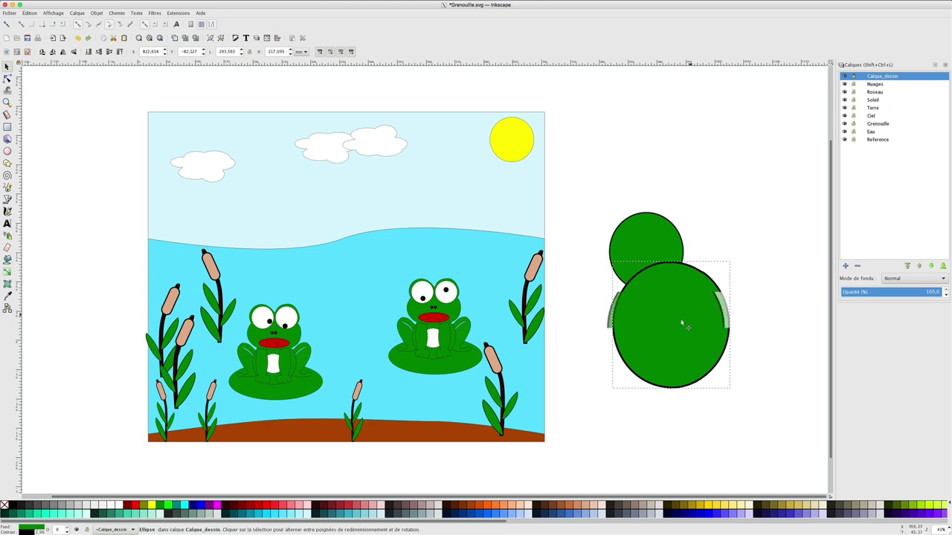
left_click_drag(682, 322, 671, 324)
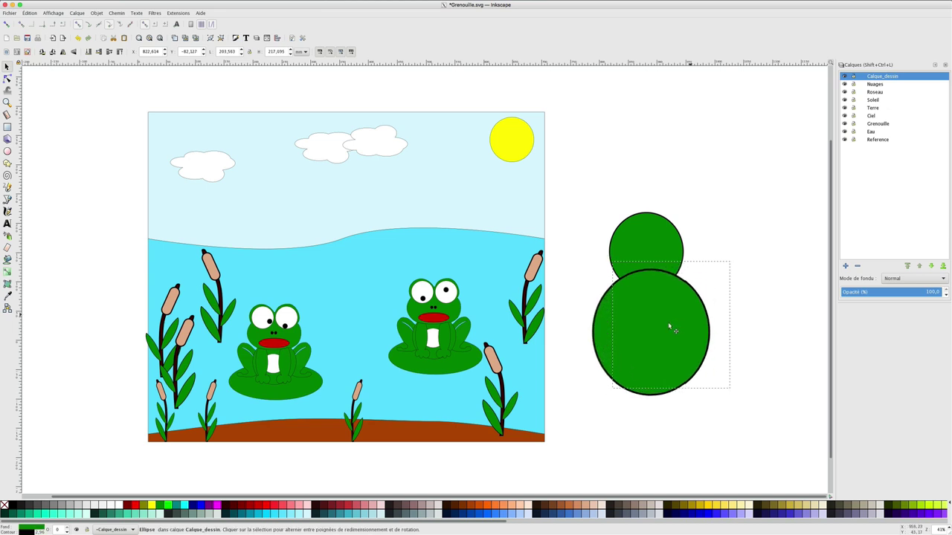
left_click(641, 232, "shift")
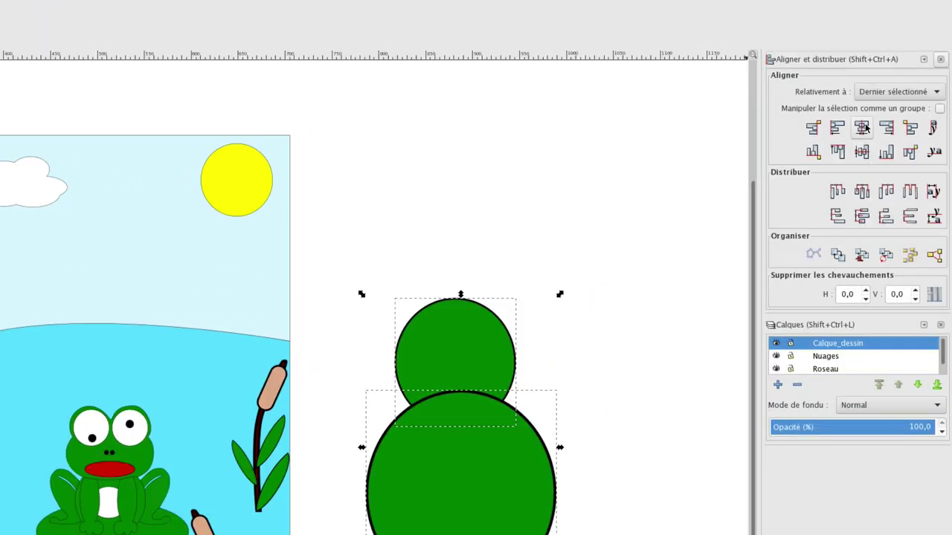
left_click(861, 128)
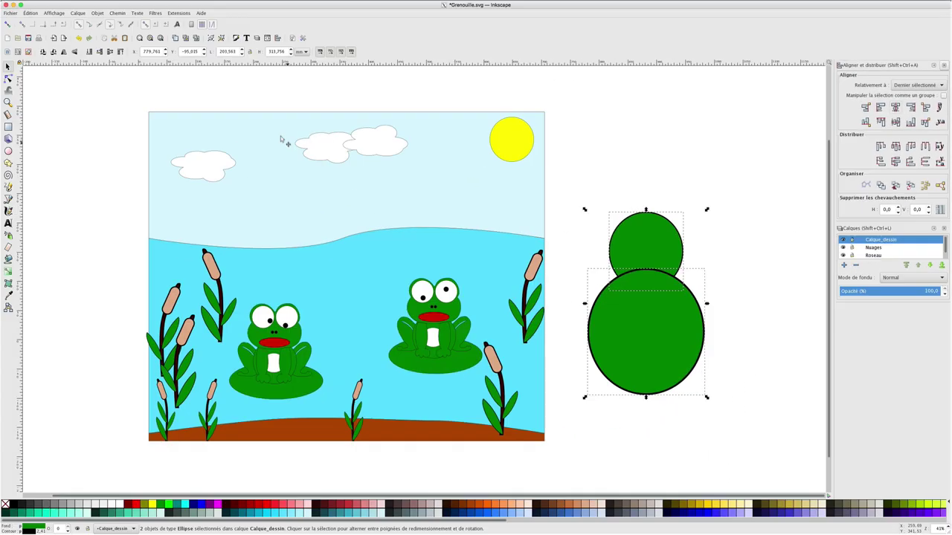
left_click(119, 15)
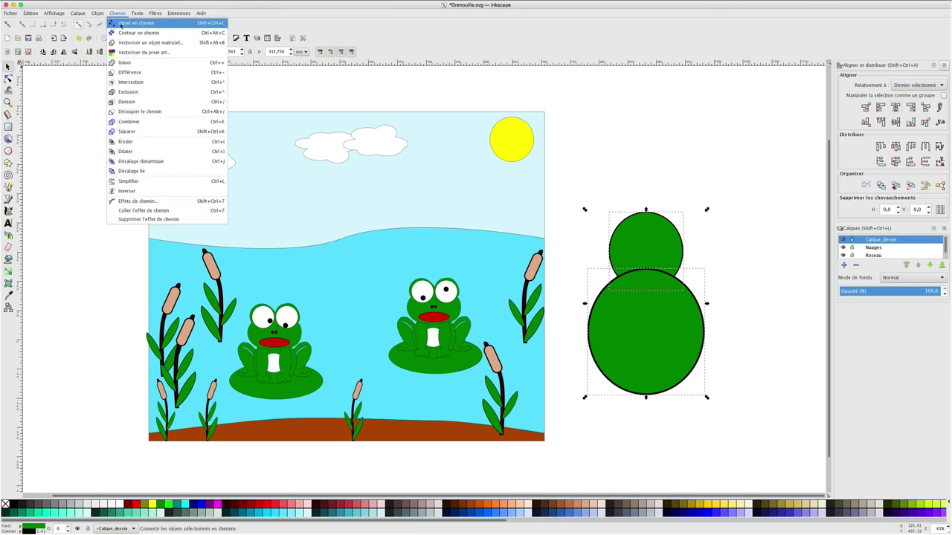
left_click(130, 63)
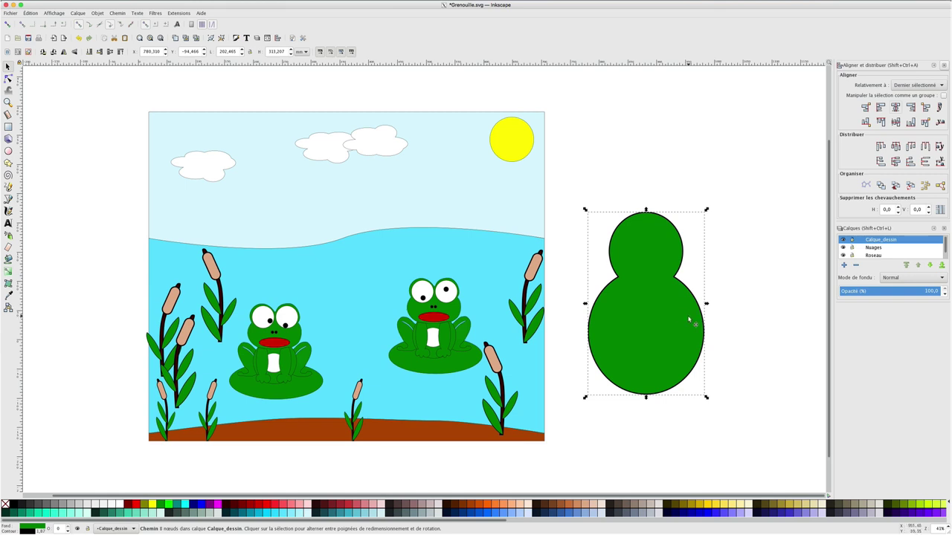
key("e")
mouse_move(685, 289)
left_mouse_down()
mouse_move(727, 380)
mouse_move(736, 381)
left_mouse_up()
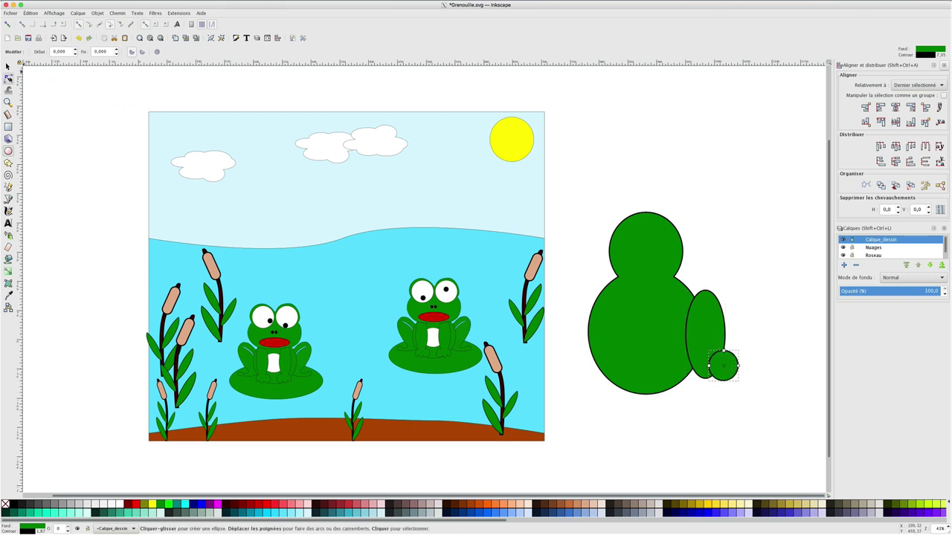
Step: Reshape the small foot ellipse into a pointed toe stretched down and right
left_click(8, 77)
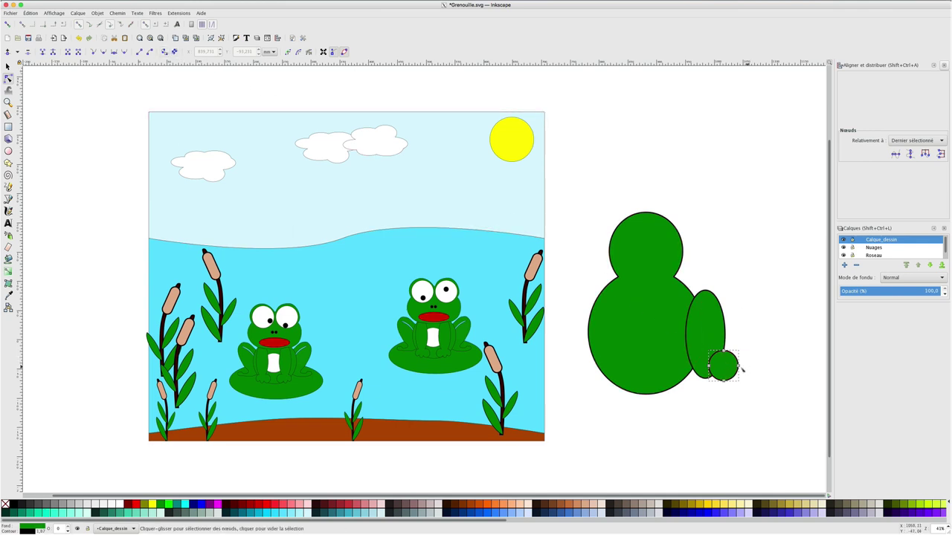
left_click_drag(746, 371, 754, 376)
left_click_drag(738, 368, 746, 380)
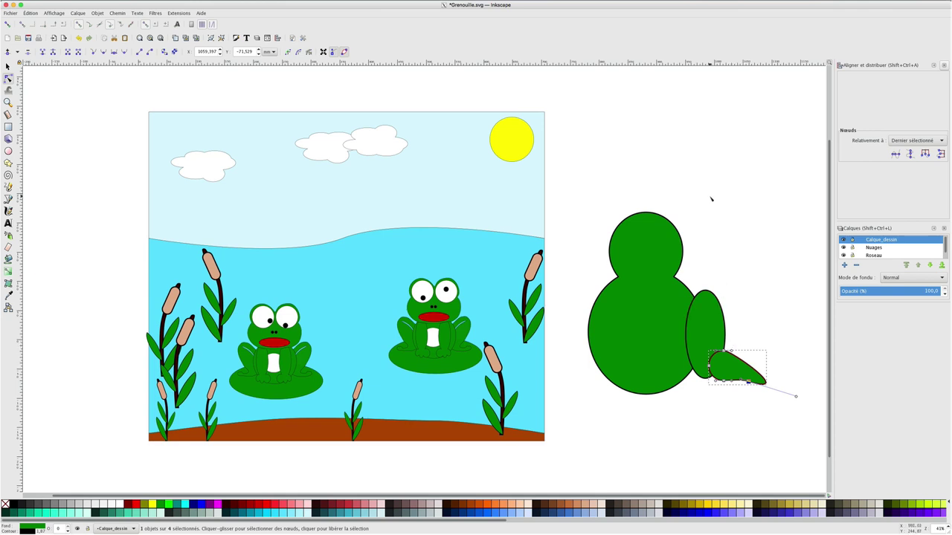
Step: Draw a tall arm ellipse above the body with three small finger ellipses at its bottom
key("e")
left_click_drag(694, 152, 726, 218)
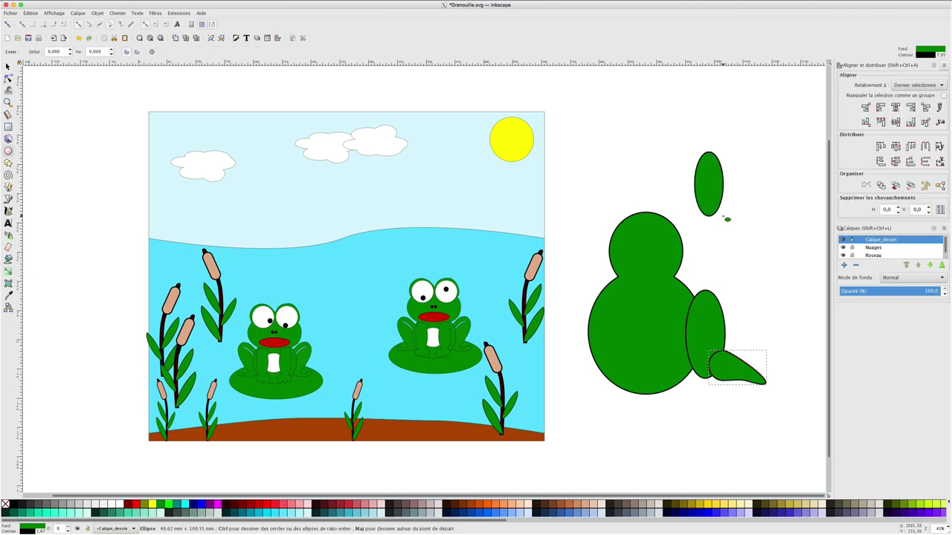
left_click_drag(684, 196, 715, 234)
left_click_drag(708, 202, 733, 231)
Step: Merge the arm ellipse and its three fingers into one shape with Union
key("s")
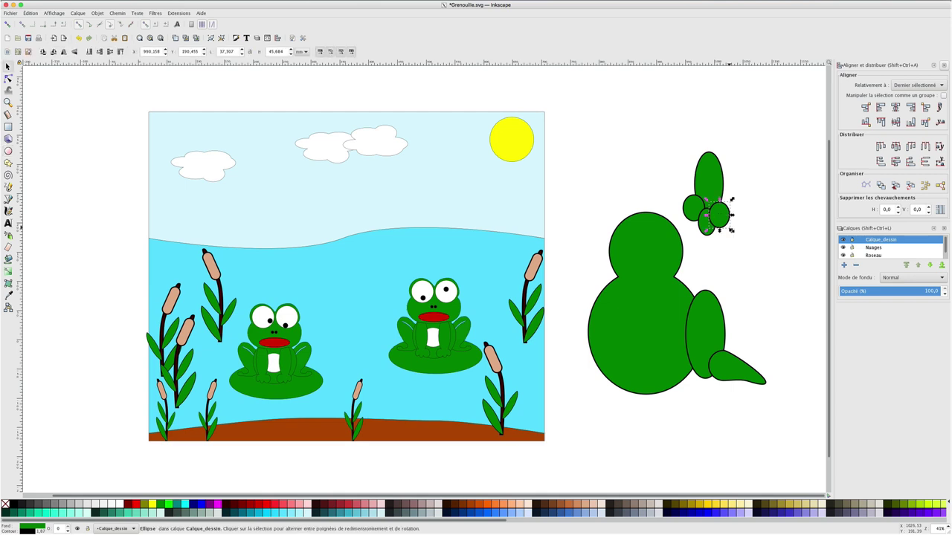
left_click(691, 208, "shift")
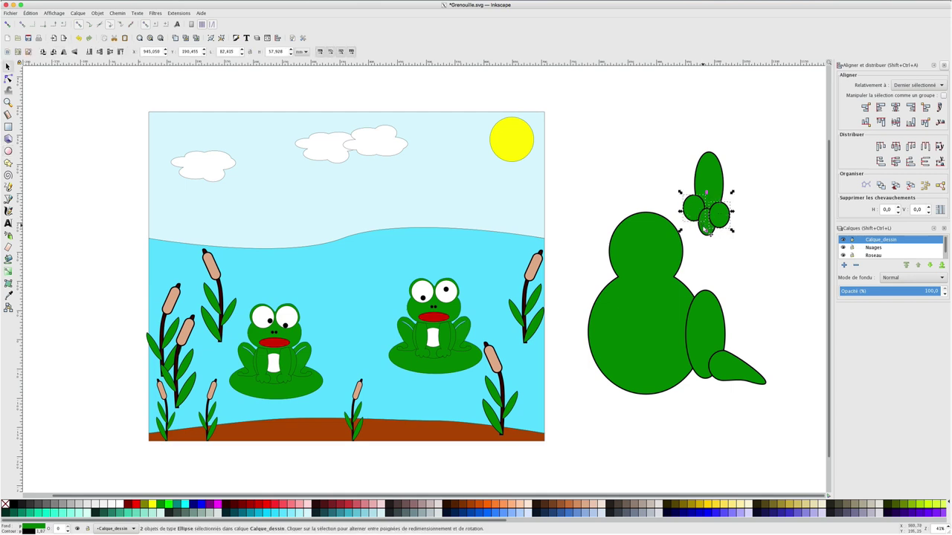
left_click(705, 227, "shift")
left_click(713, 182, "shift")
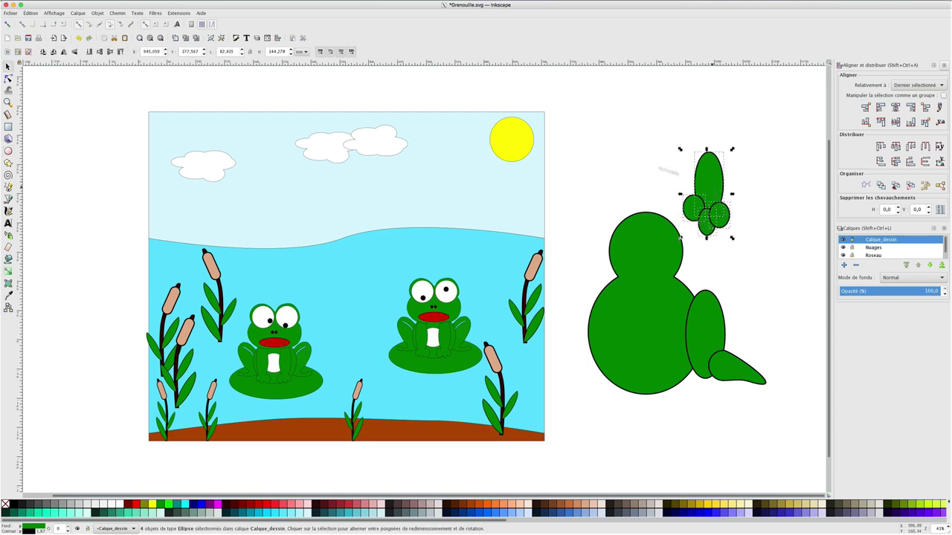
left_click(118, 13)
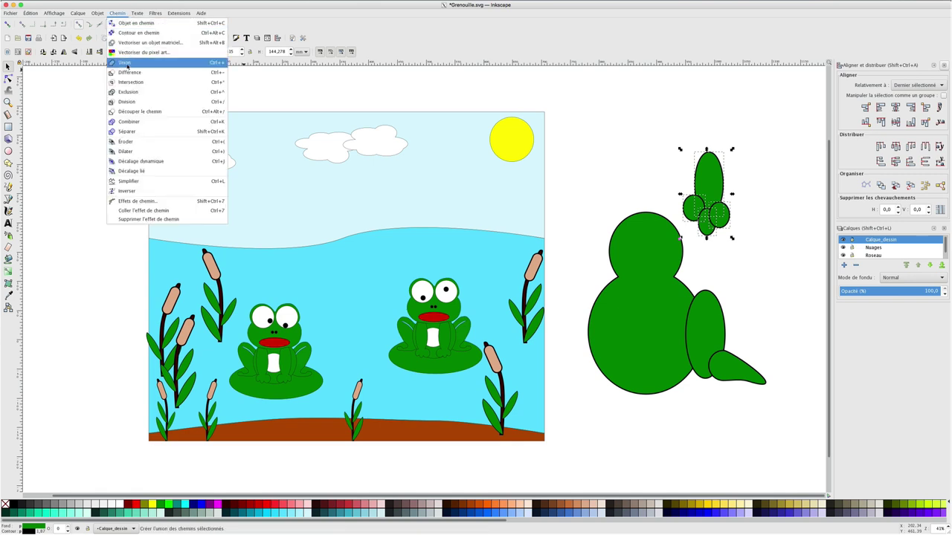
left_click(125, 62)
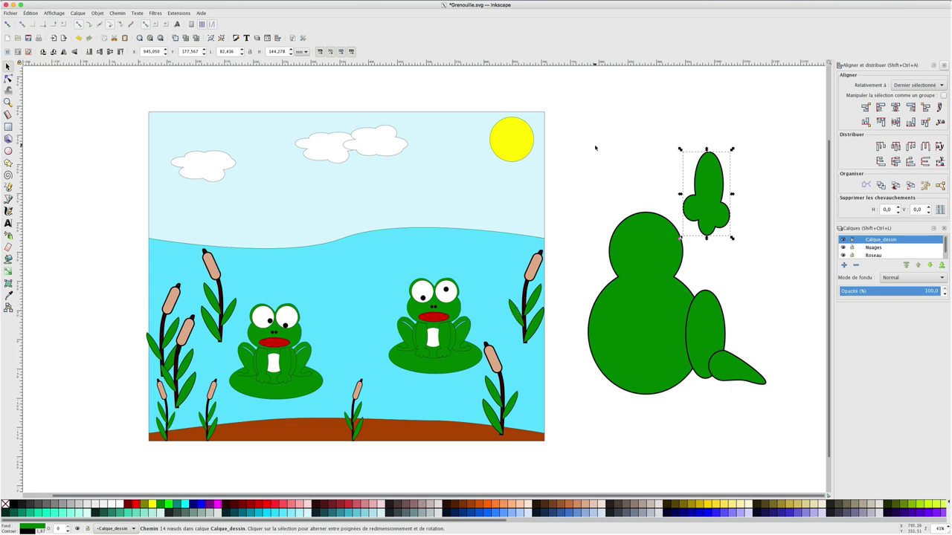
Step: Draw two tall overlapping ellipses above the frog body
key("e")
left_click_drag(581, 125, 623, 191)
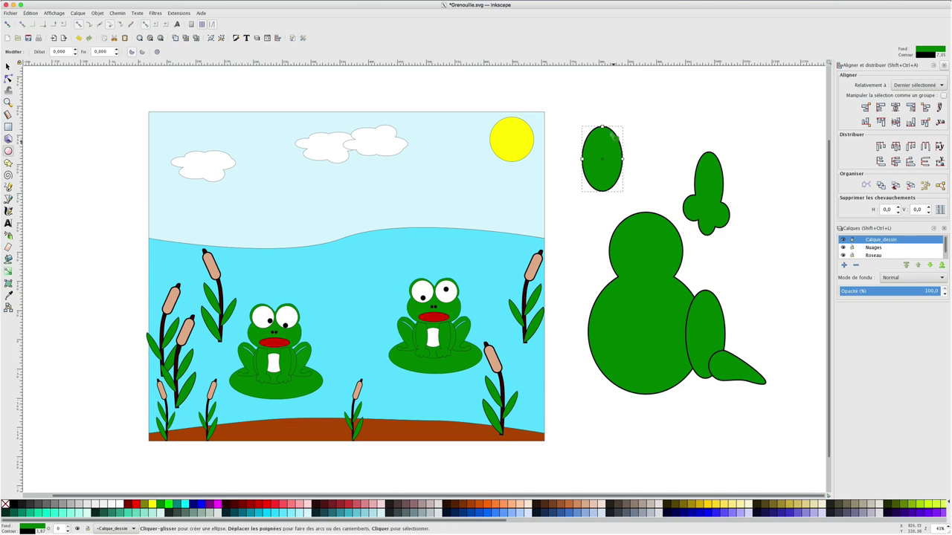
left_click_drag(605, 115, 636, 203)
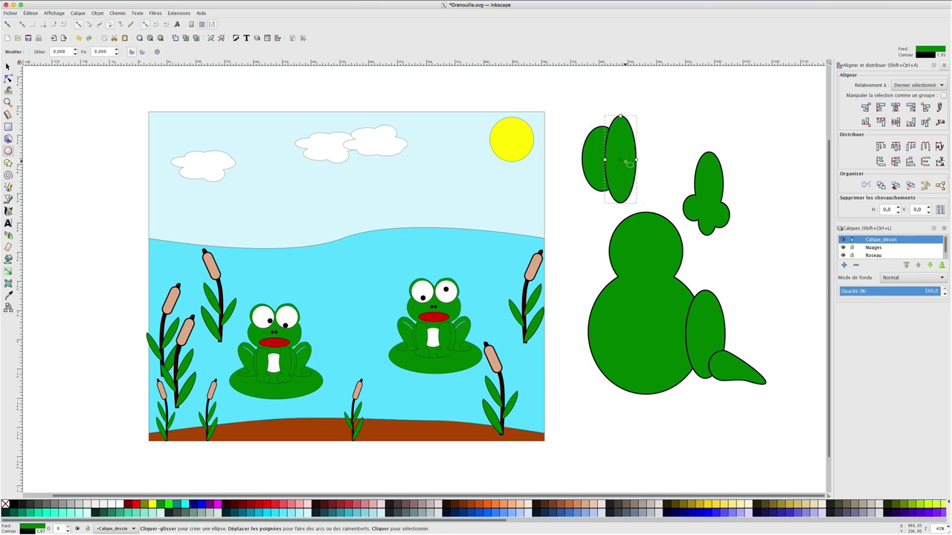
Step: Intersect the two ellipses into a narrow leaf shape, then shrink it
key("s")
left_click(599, 161, "shift")
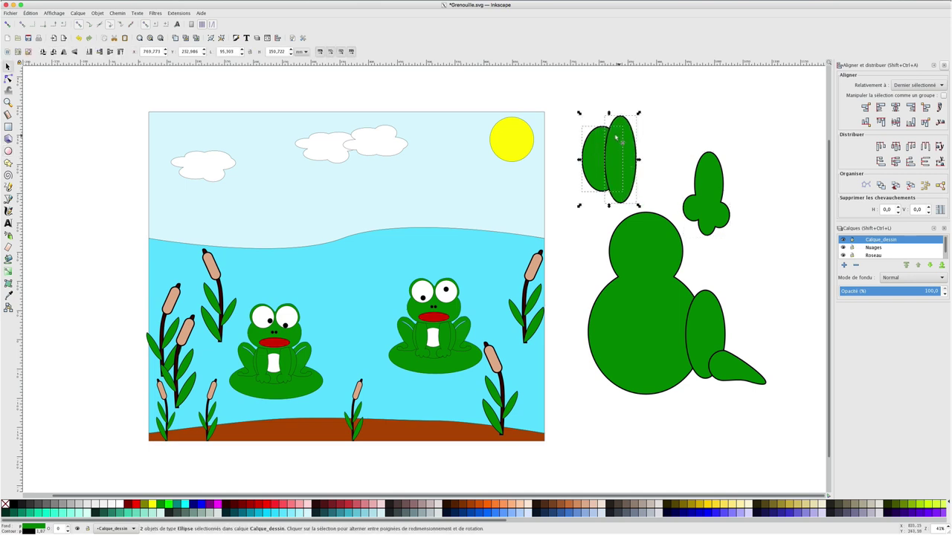
left_click(124, 13)
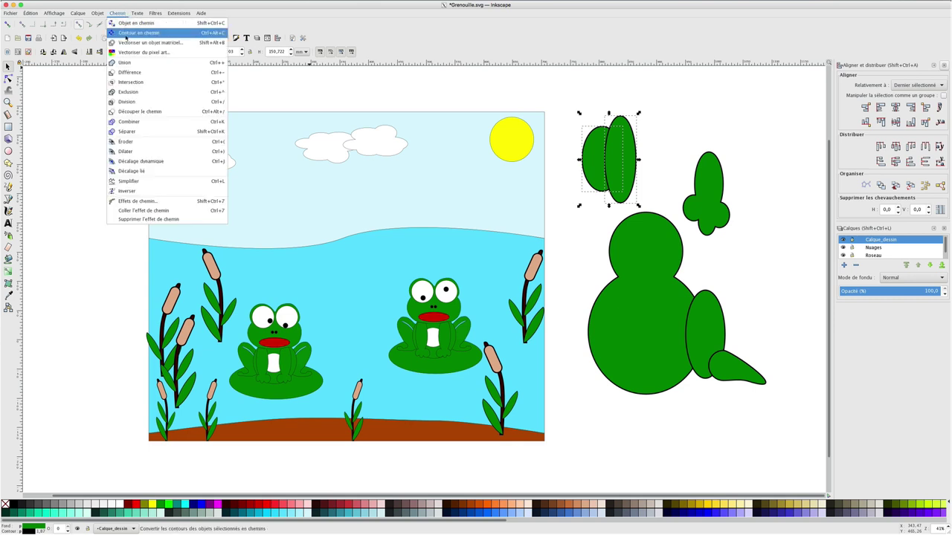
left_click(124, 83)
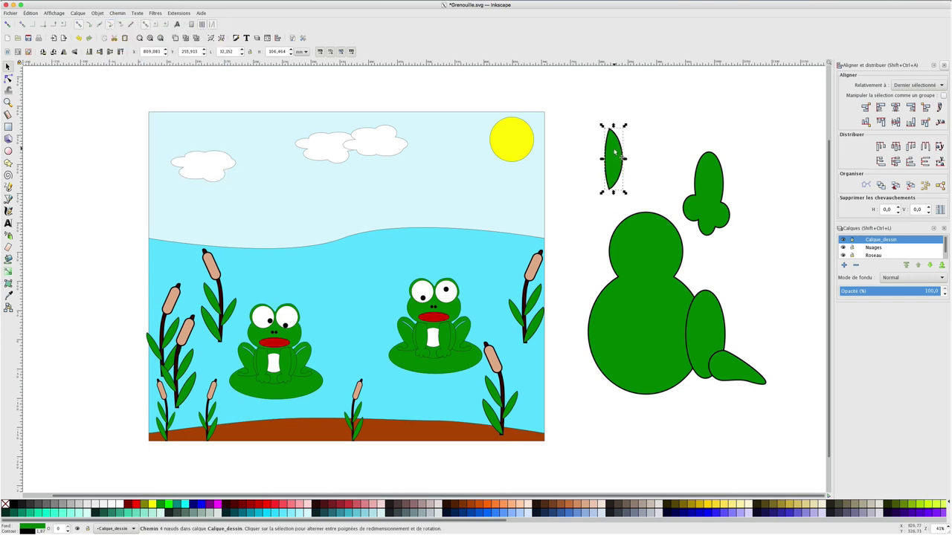
key("ctrl+z")
key("ctrl+minus")
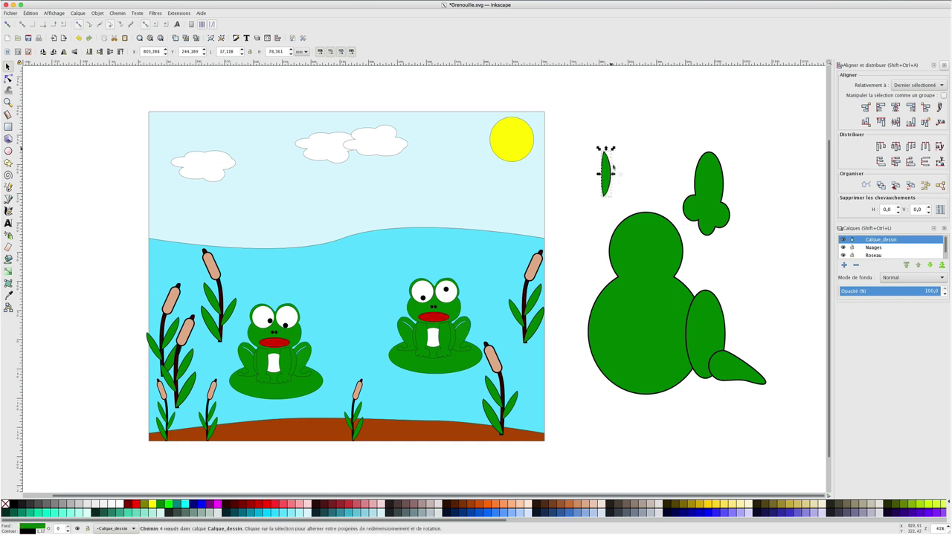